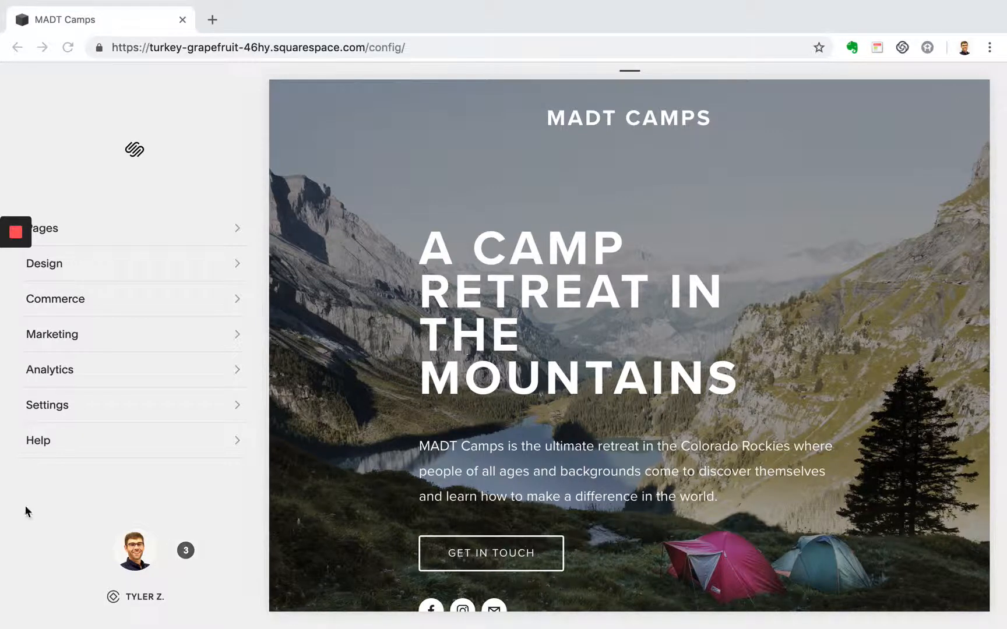
- Open the plan selection for upgrading the site from the Billing & Account settings
{"action": "left_click", "coordinate": [109, 418]}
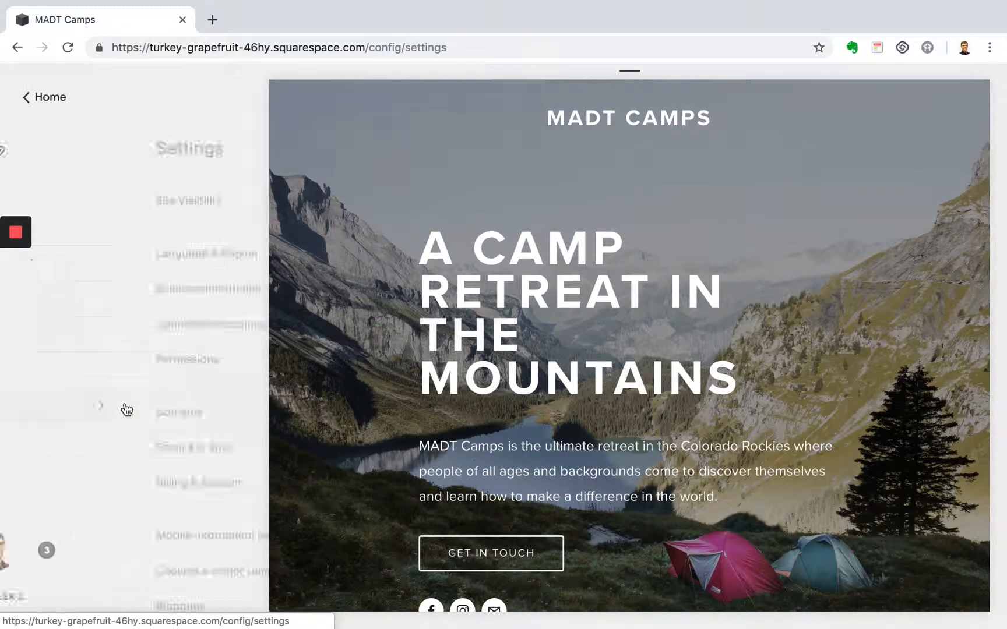
{"action": "scroll", "coordinate": [126, 409], "scroll_direction": "down", "scroll_amount": 1}
{"action": "left_click", "coordinate": [130, 465]}
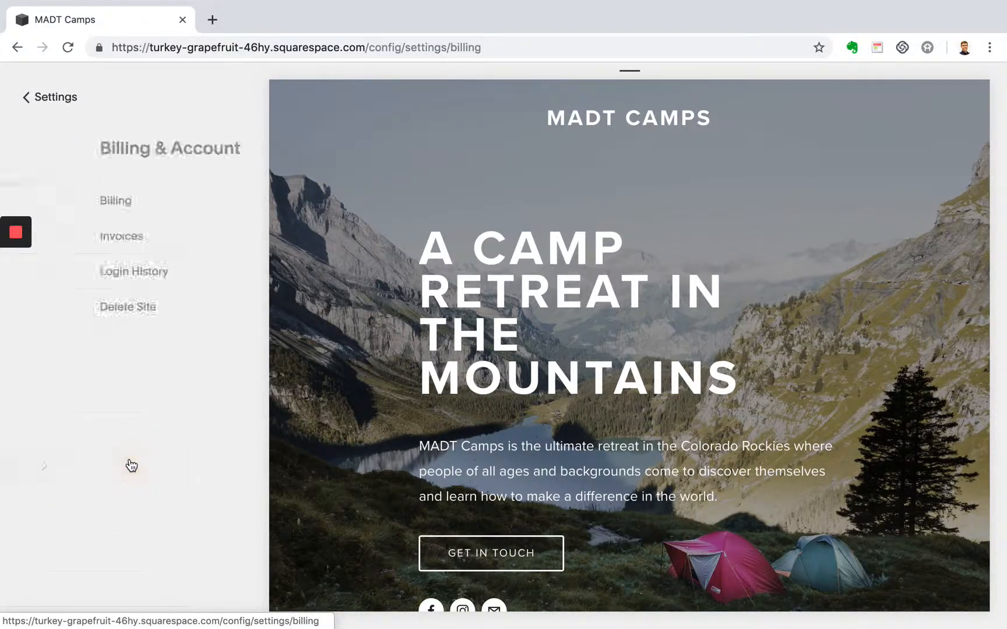
{"action": "left_click", "coordinate": [154, 212]}
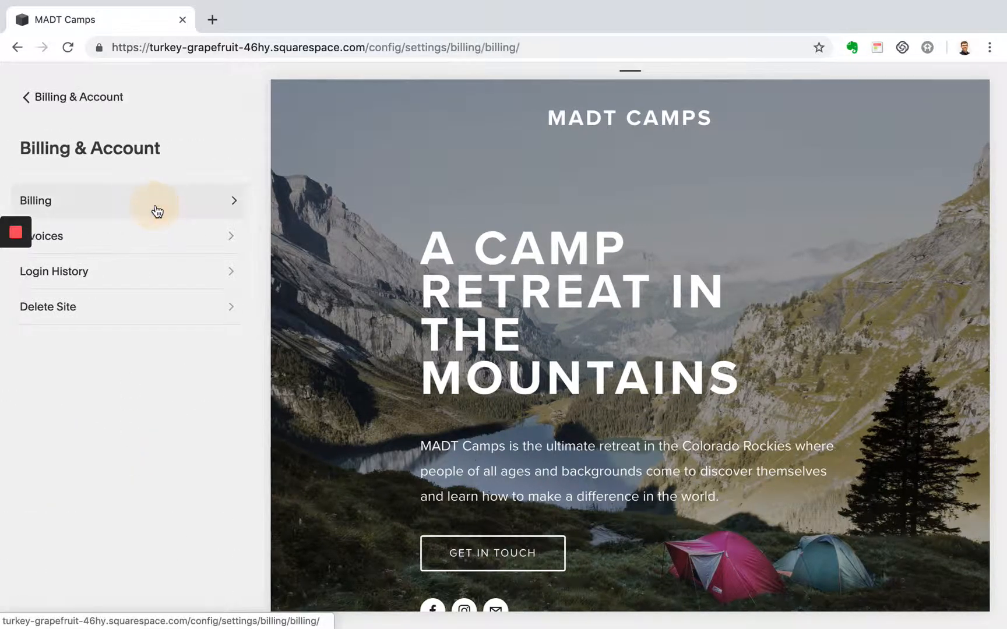
{"action": "left_click", "coordinate": [196, 387]}
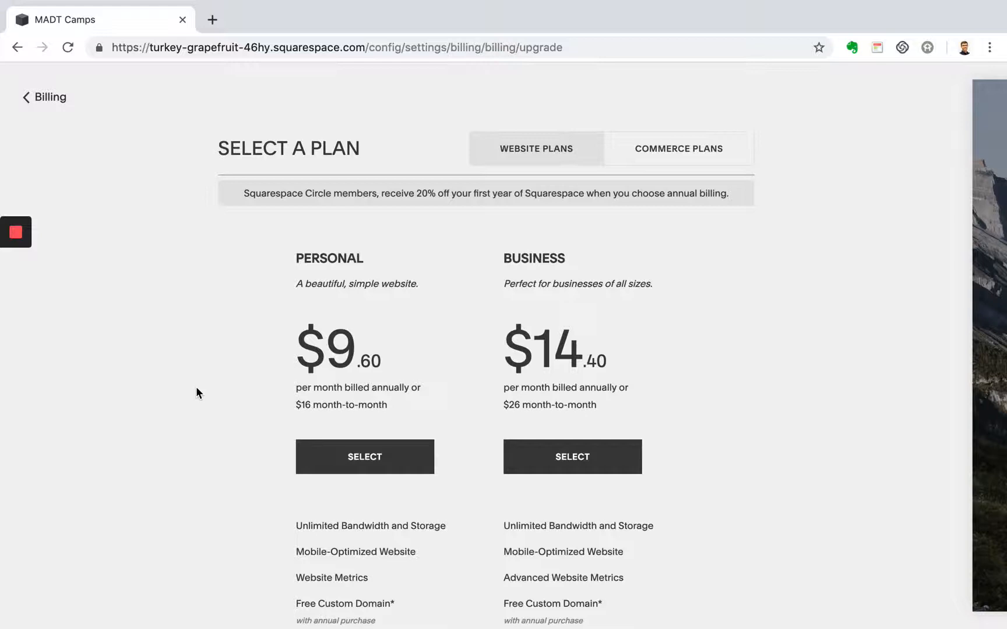
- Compare prices and features of the Personal and Business website plans, including the Free Custom Domain and Professional email from Google details
{"action": "scroll", "coordinate": [195, 386], "scroll_direction": "down", "scroll_amount": 1}
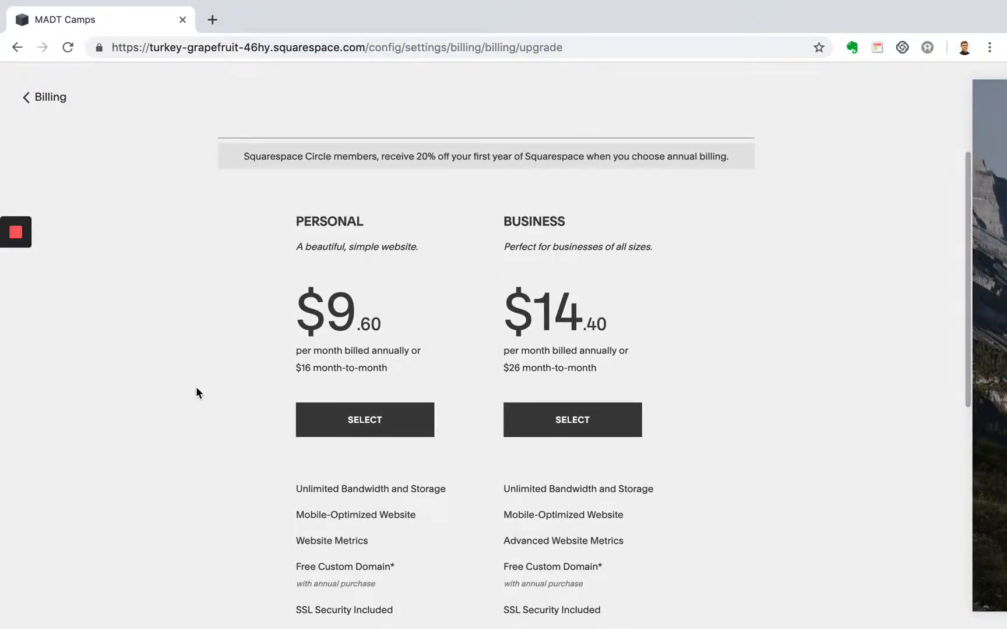
{"action": "scroll", "coordinate": [196, 386], "scroll_direction": "down", "scroll_amount": 1}
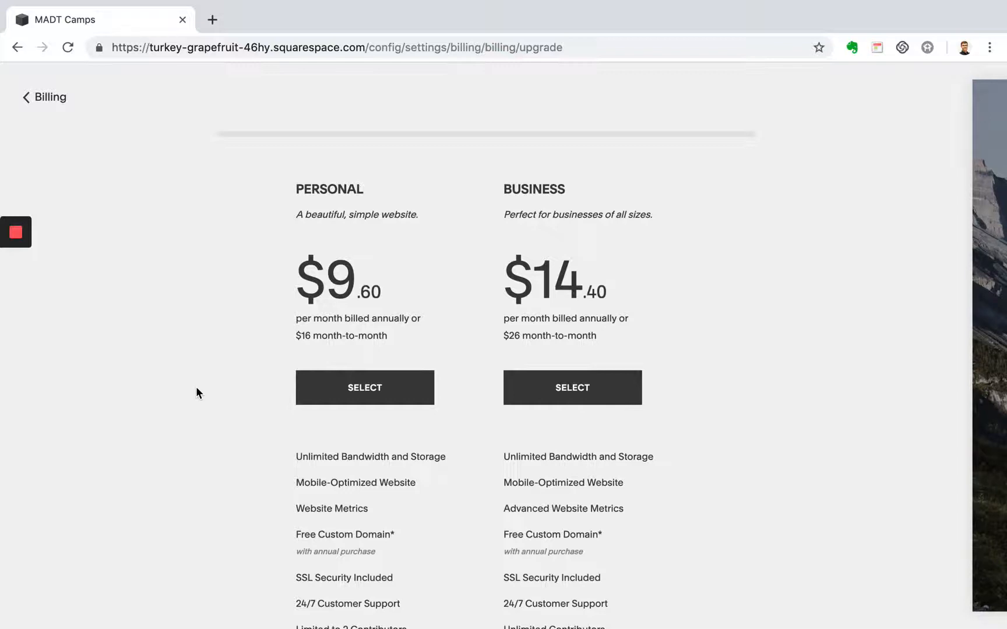
{"action": "scroll", "coordinate": [197, 388], "scroll_direction": "down", "scroll_amount": 1}
{"action": "scroll", "coordinate": [196, 388], "scroll_direction": "down", "scroll_amount": 1}
{"action": "scroll", "coordinate": [195, 386], "scroll_direction": "down", "scroll_amount": 1}
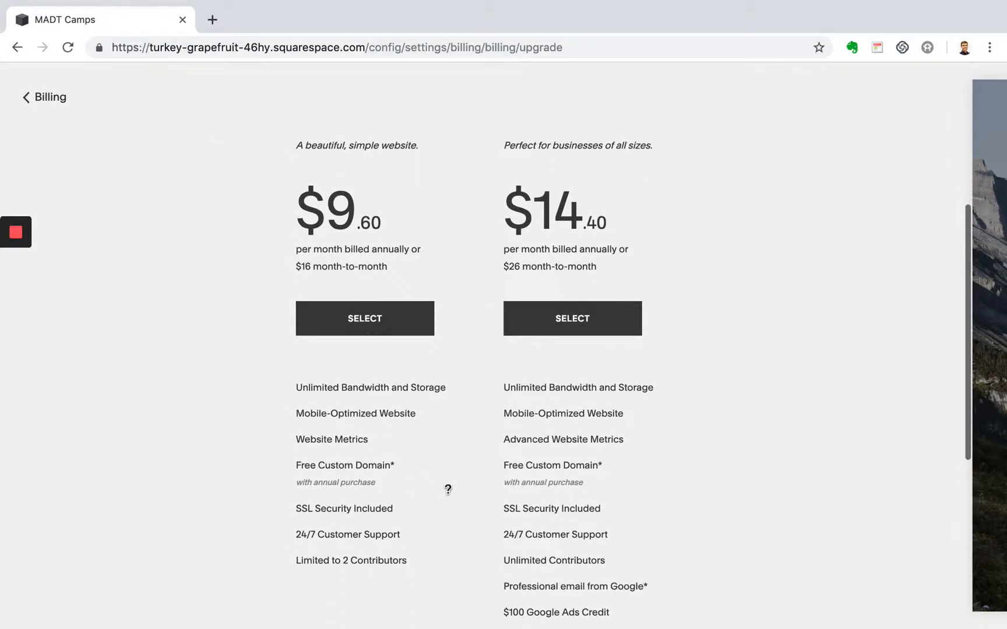
{"action": "mouse_move", "coordinate": [532, 466]}
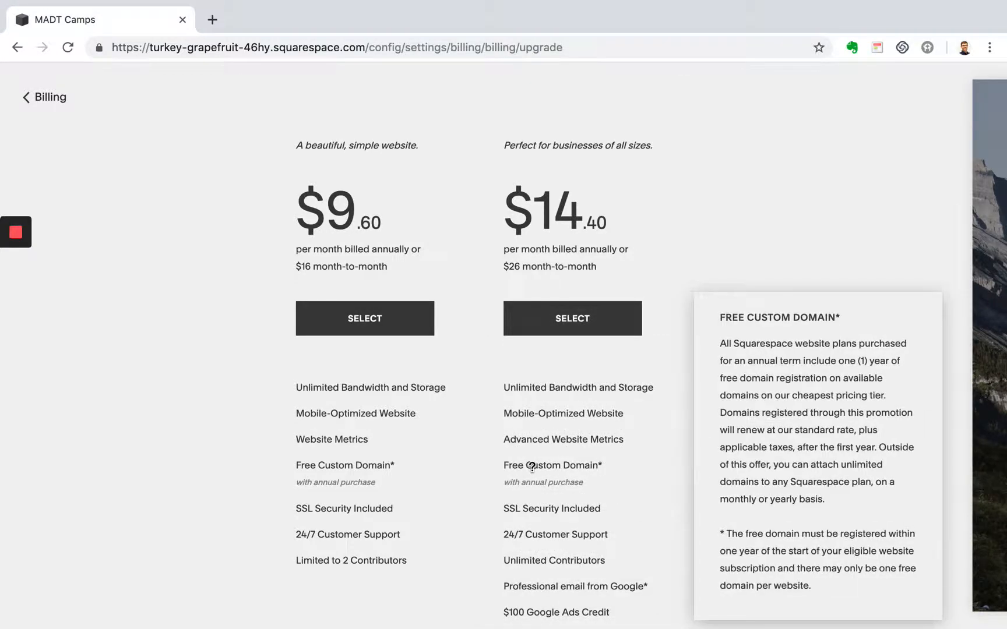
{"action": "scroll", "coordinate": [531, 466], "scroll_direction": "down", "scroll_amount": 1}
{"action": "mouse_move", "coordinate": [553, 544]}
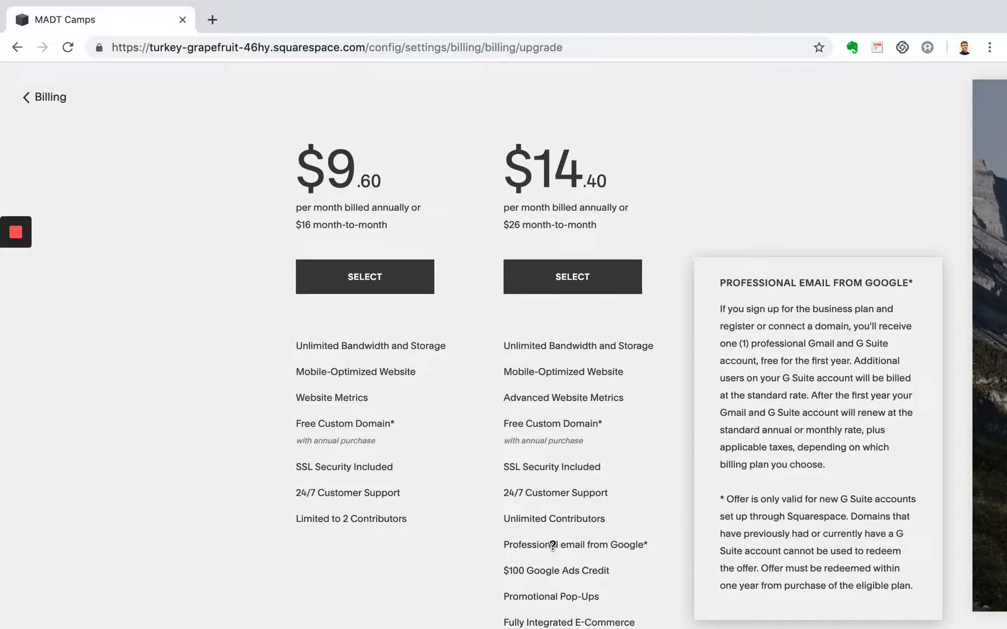
{"action": "scroll", "coordinate": [226, 461], "scroll_direction": "up", "scroll_amount": 2}
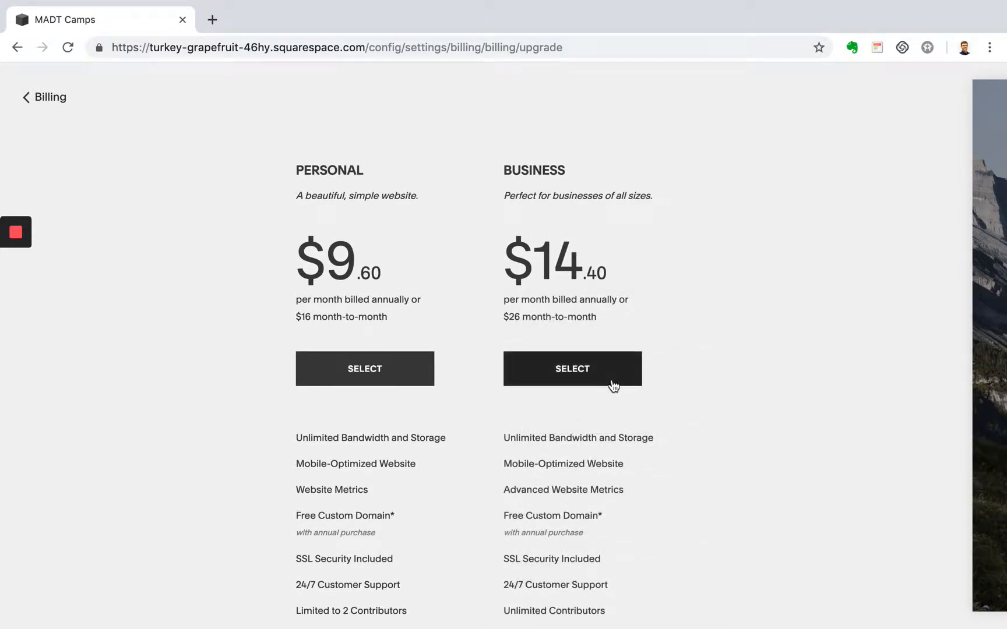
{"action": "scroll", "coordinate": [611, 381], "scroll_direction": "down", "scroll_amount": 4}
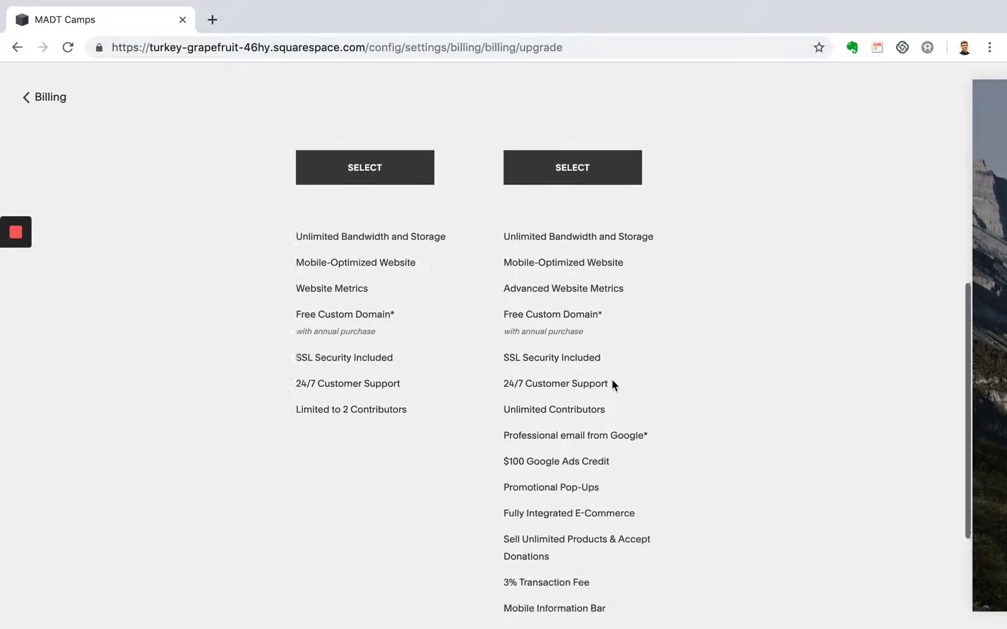
{"action": "mouse_move", "coordinate": [611, 380]}
{"action": "scroll", "coordinate": [436, 399], "scroll_direction": "up", "scroll_amount": 2}
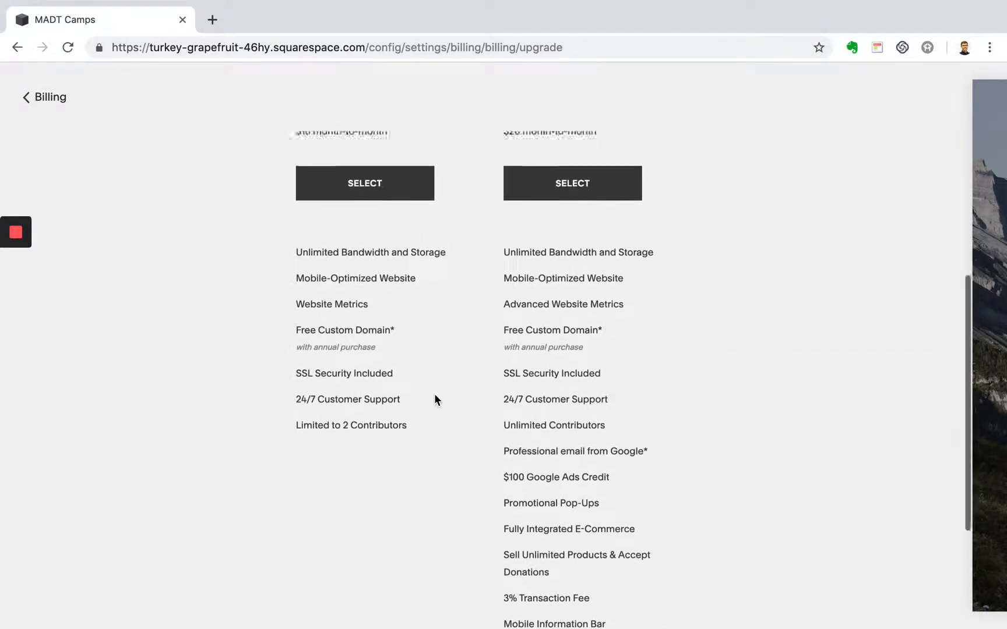
{"action": "scroll", "coordinate": [407, 326], "scroll_direction": "up", "scroll_amount": 2}
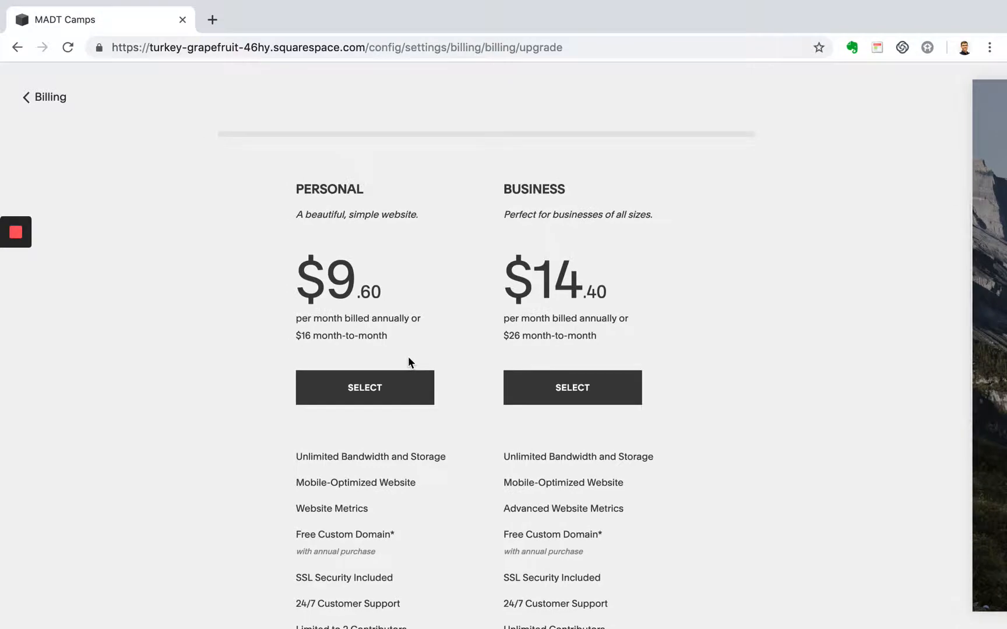
{"action": "scroll", "coordinate": [408, 361], "scroll_direction": "up", "scroll_amount": 1}
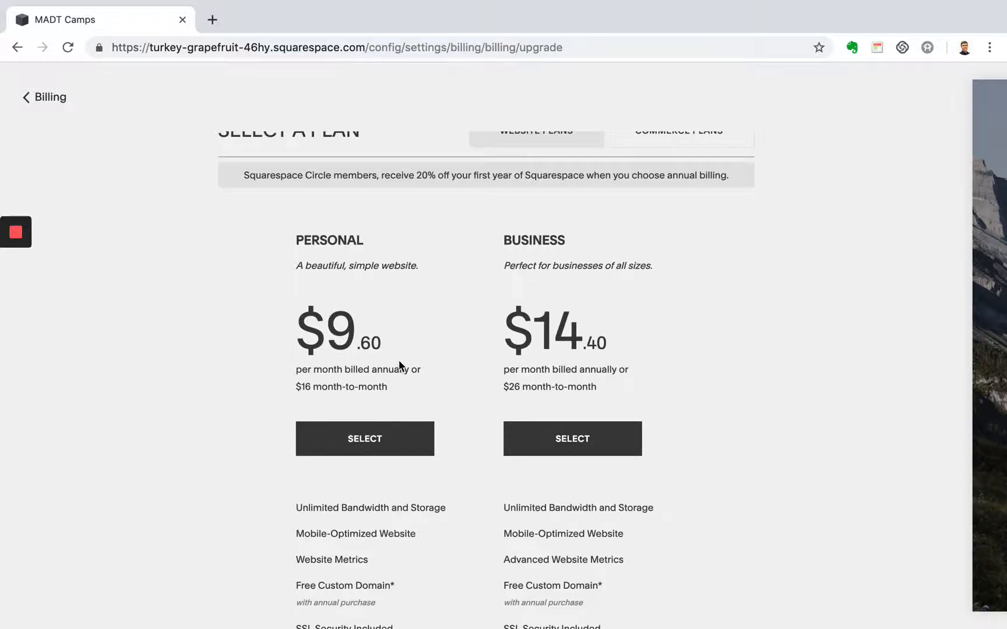
- Select the Business plan and review its payment period options, payment form and order summary
{"action": "left_click", "coordinate": [591, 450]}
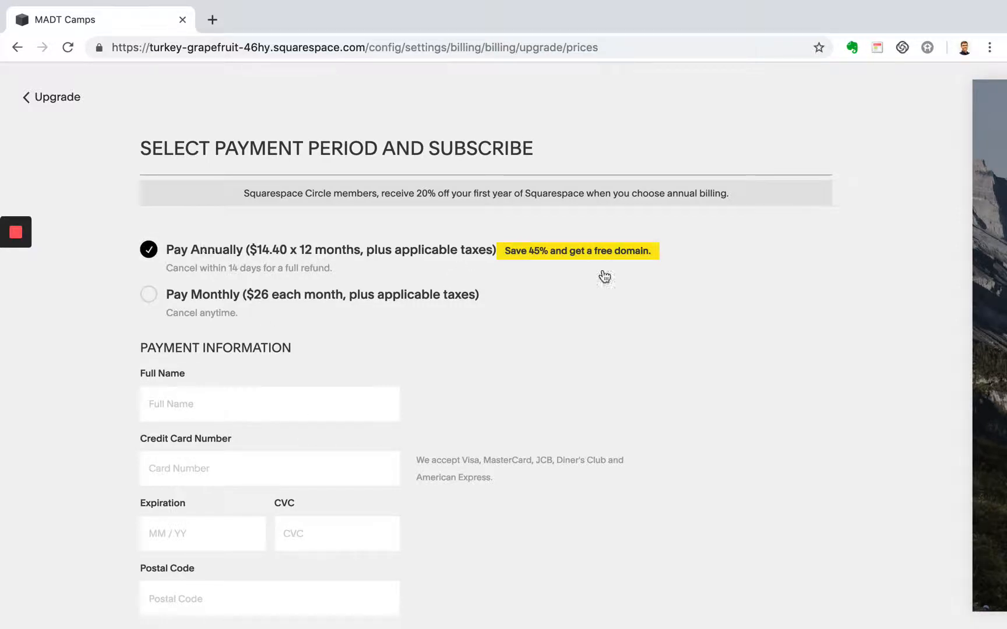
{"action": "scroll", "coordinate": [473, 309], "scroll_direction": "down", "scroll_amount": 1}
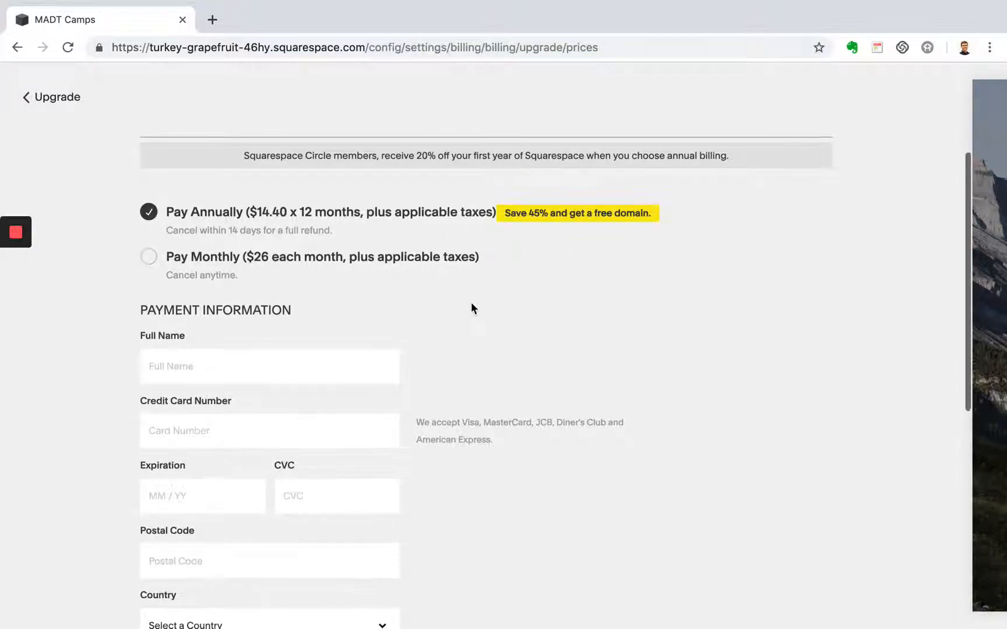
{"action": "scroll", "coordinate": [471, 308], "scroll_direction": "down", "scroll_amount": 3}
{"action": "scroll", "coordinate": [332, 348], "scroll_direction": "down", "scroll_amount": 8}
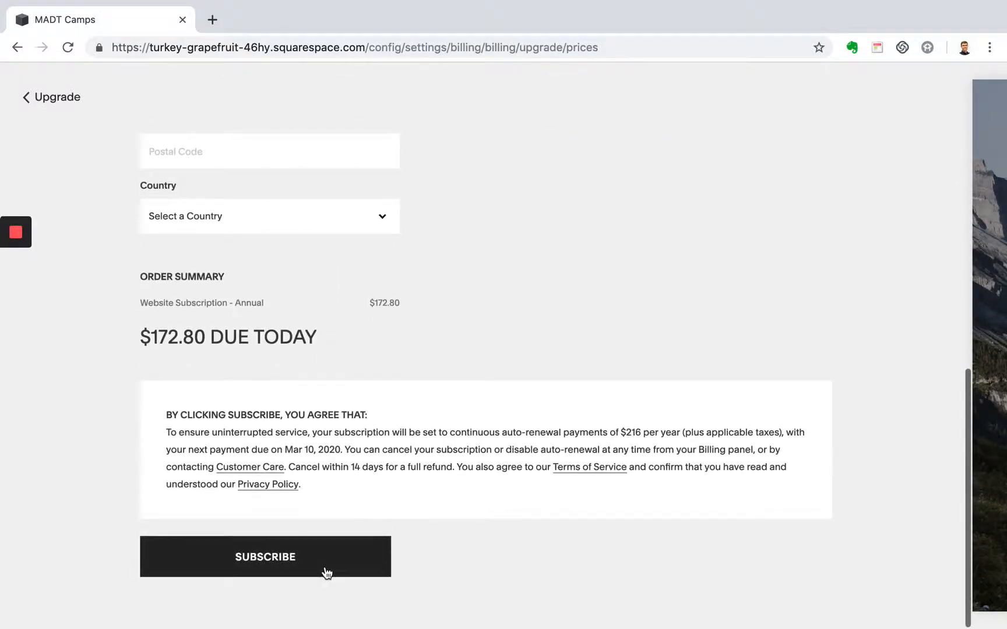
{"action": "scroll", "coordinate": [347, 356], "scroll_direction": "up", "scroll_amount": 8}
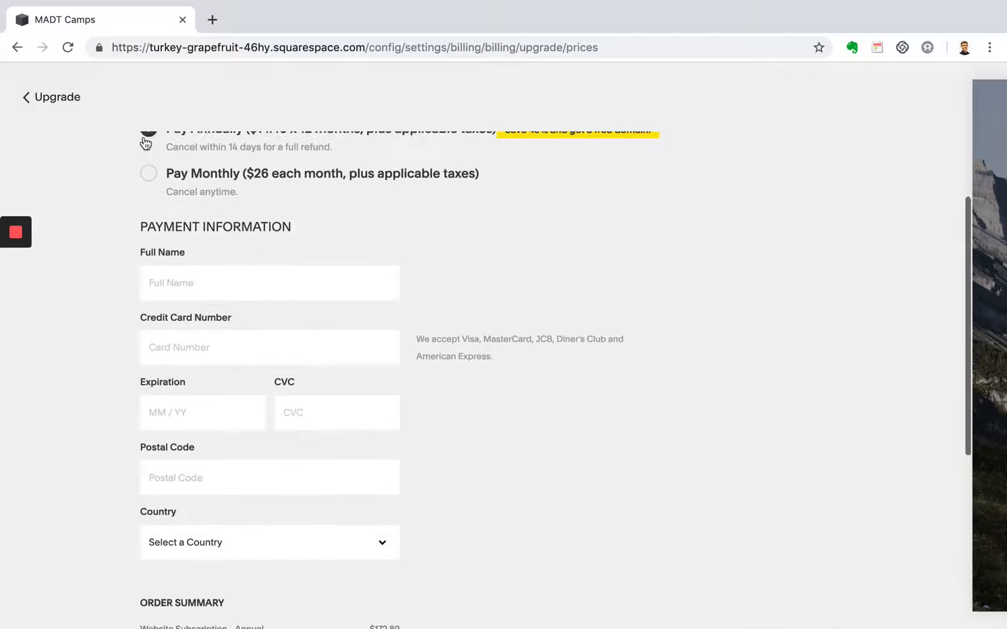
- Leave the plan upgrade without subscribing and open Get a Domain in the site's Domains settings
{"action": "left_click", "coordinate": [52, 100]}
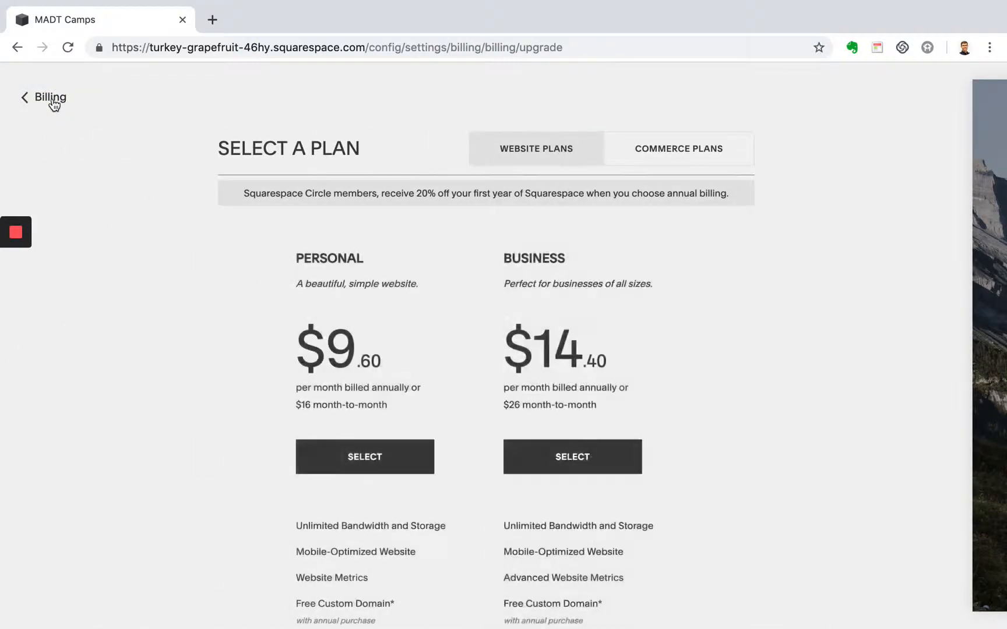
{"action": "left_click", "coordinate": [52, 100]}
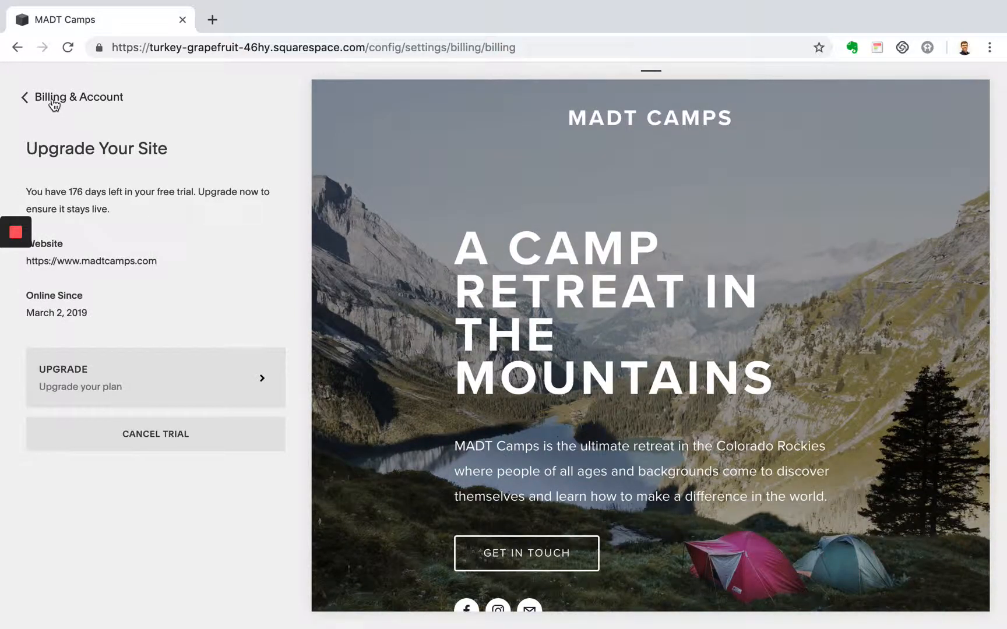
{"action": "left_click", "coordinate": [54, 100]}
{"action": "left_click", "coordinate": [53, 100]}
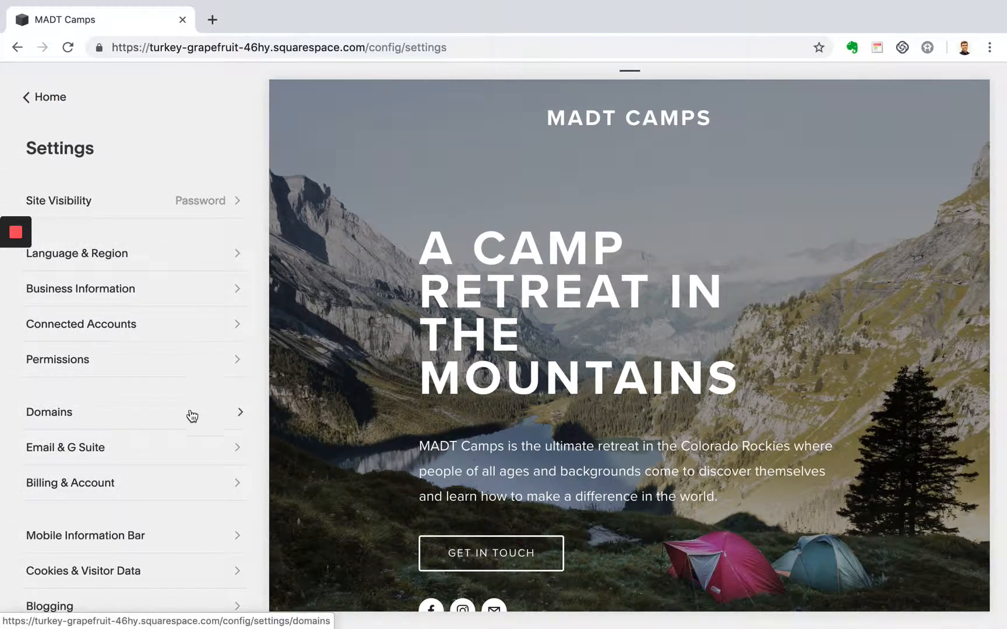
{"action": "left_click", "coordinate": [185, 427]}
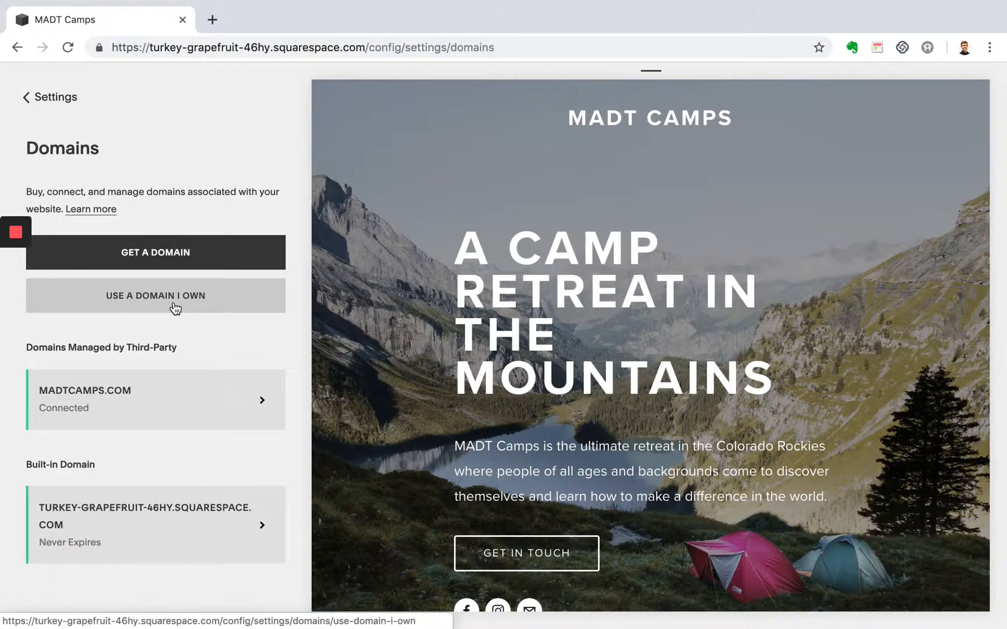
{"action": "left_click", "coordinate": [185, 259]}
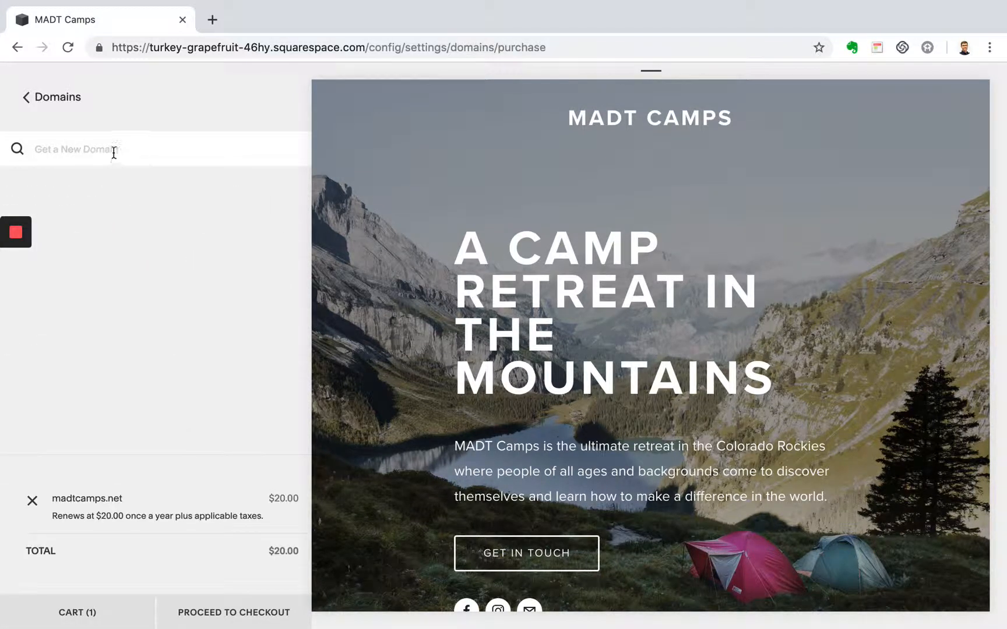
{"action": "left_click", "coordinate": [114, 151]}
{"action": "type", "text": "www.mad"}
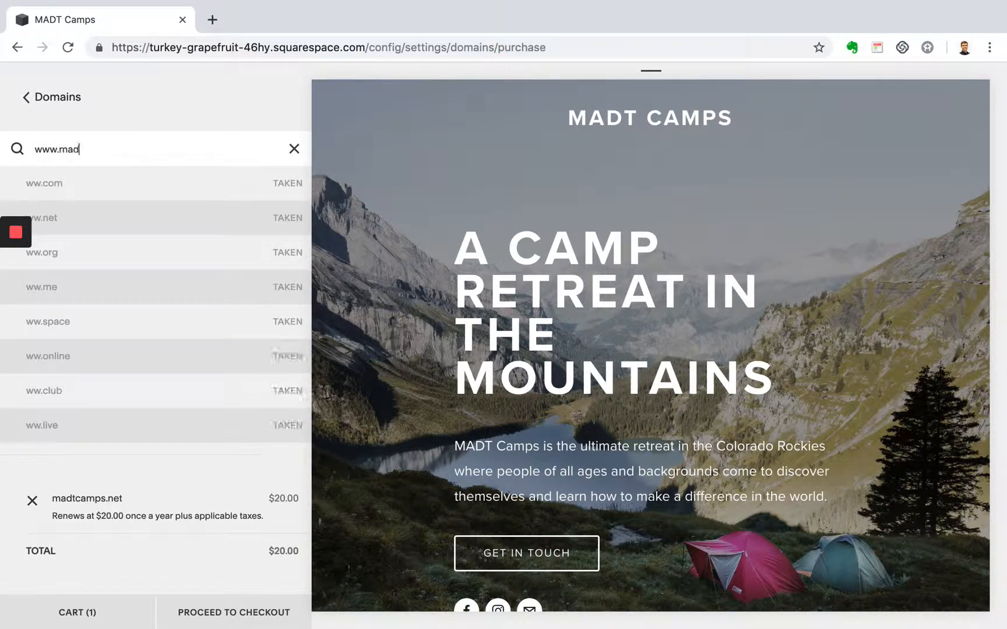
{"action": "type", "text": "tcam"}
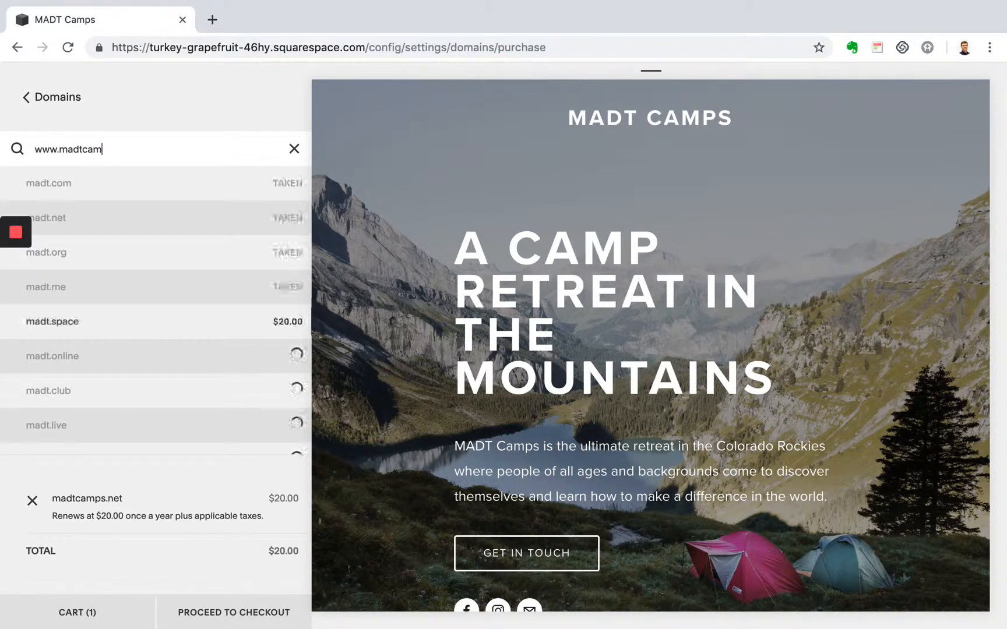
{"action": "type", "text": "ps.net"}
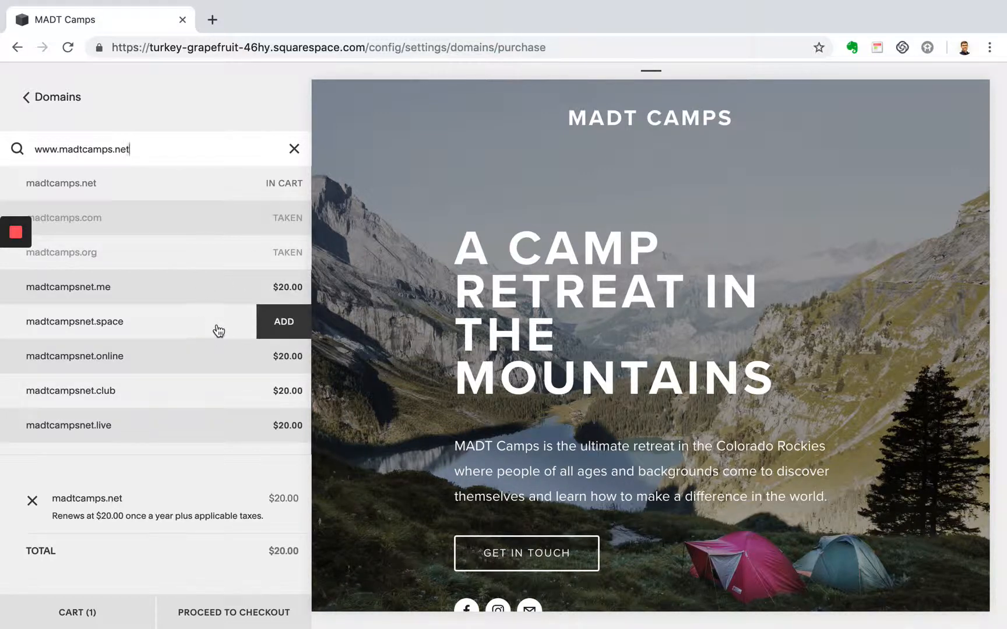
{"action": "left_click", "coordinate": [281, 186]}
{"action": "scroll", "coordinate": [236, 453], "scroll_direction": "down", "scroll_amount": 4}
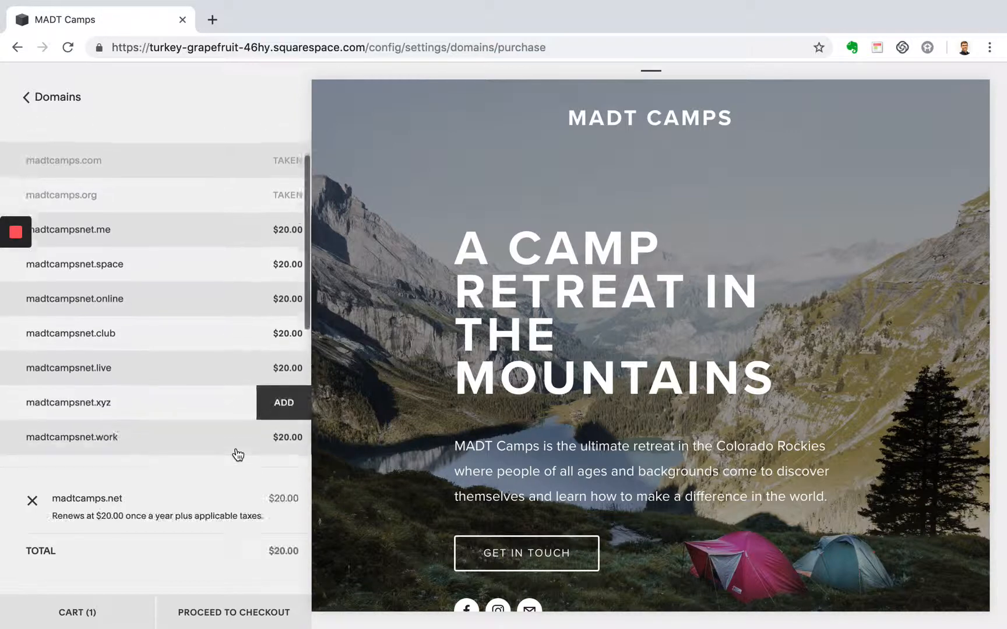
- Proceed to checkout for madtcamps.net with the prefilled registration contact details and review the order summary
{"action": "left_click", "coordinate": [233, 613]}
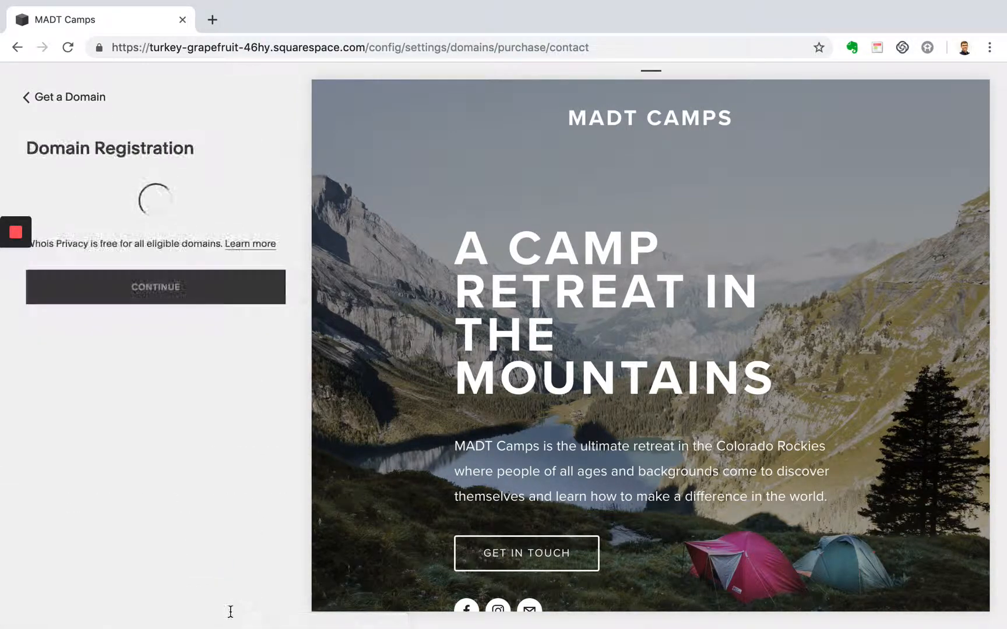
{"action": "scroll", "coordinate": [140, 342], "scroll_direction": "down", "scroll_amount": 2}
{"action": "scroll", "coordinate": [140, 342], "scroll_direction": "down", "scroll_amount": 4}
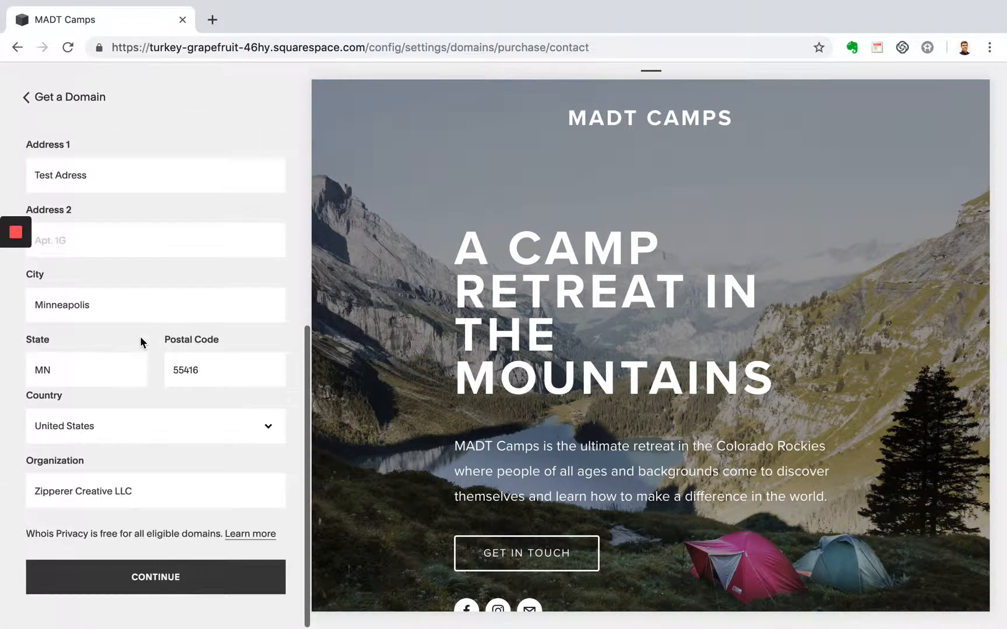
{"action": "left_click", "coordinate": [185, 584]}
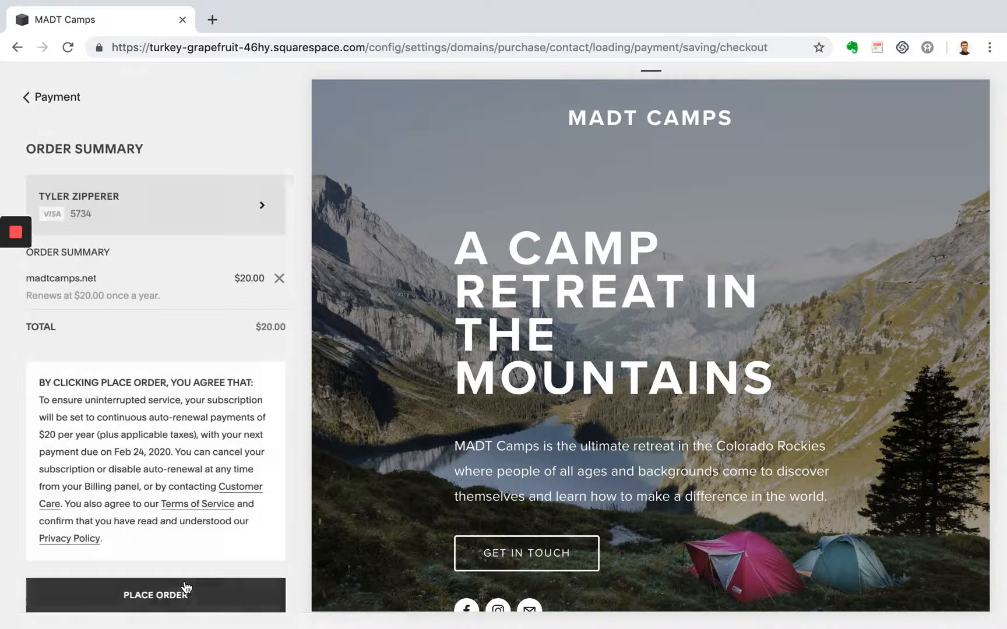
{"action": "scroll", "coordinate": [186, 585], "scroll_direction": "down", "scroll_amount": 1}
{"action": "scroll", "coordinate": [186, 587], "scroll_direction": "up", "scroll_amount": 1}
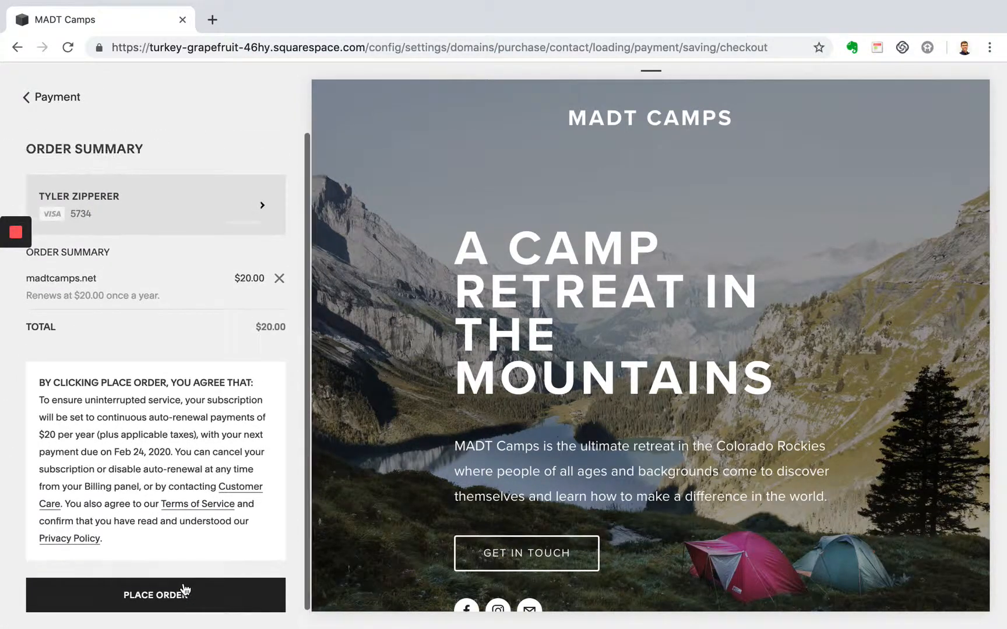
- Return to the Domains settings without placing the order and open Use a Domain I Own
{"action": "left_click", "coordinate": [44, 96]}
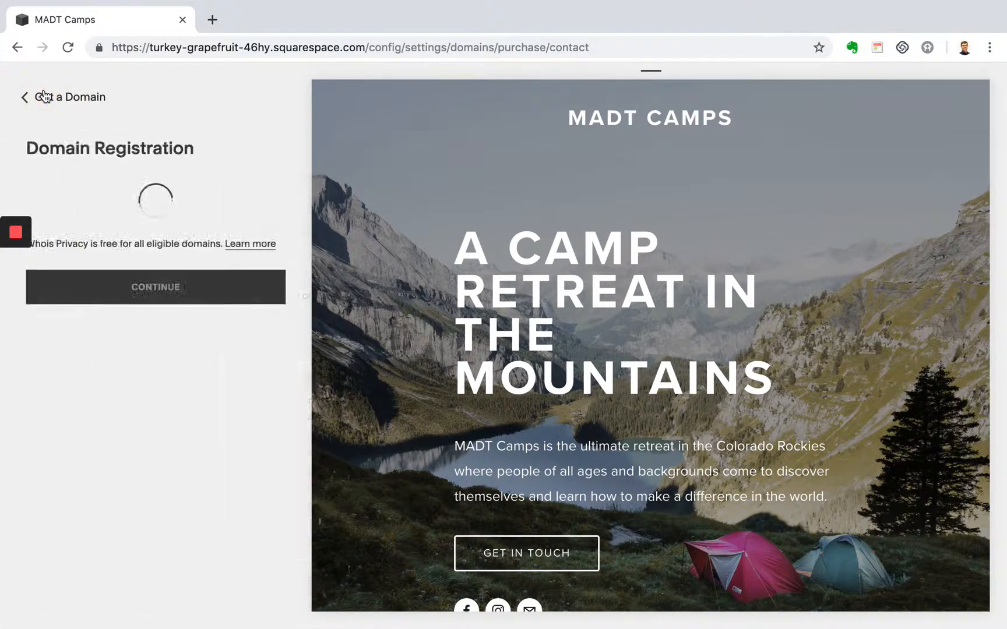
{"action": "left_click", "coordinate": [45, 96]}
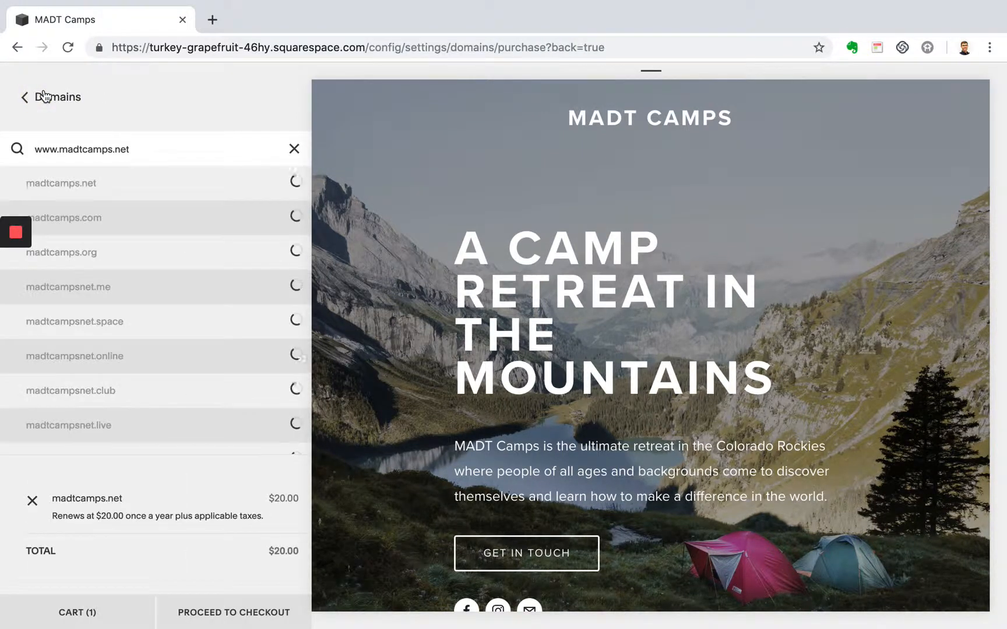
{"action": "left_click", "coordinate": [44, 96]}
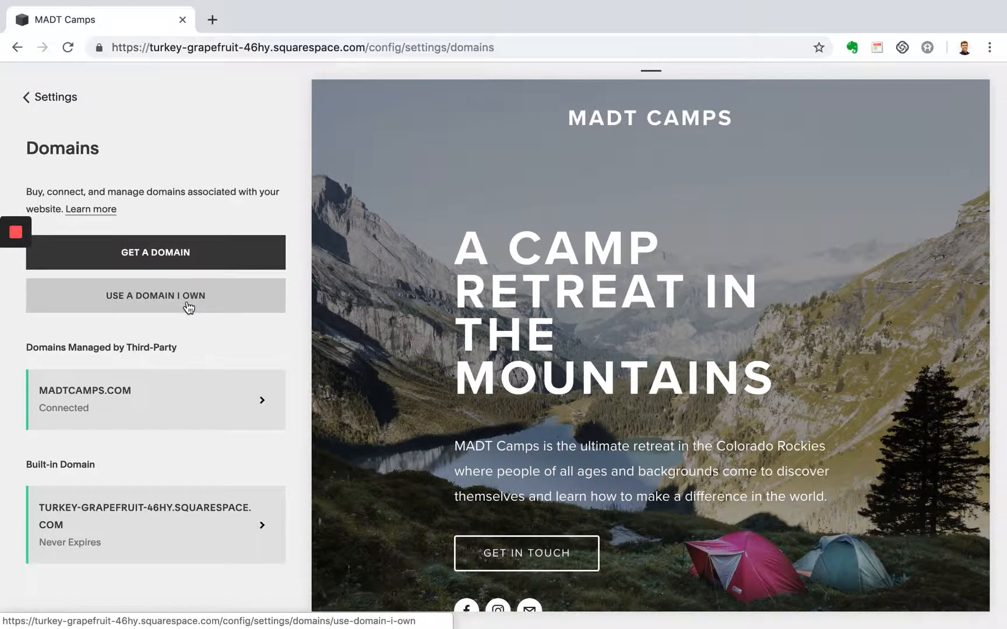
{"action": "left_click", "coordinate": [188, 307]}
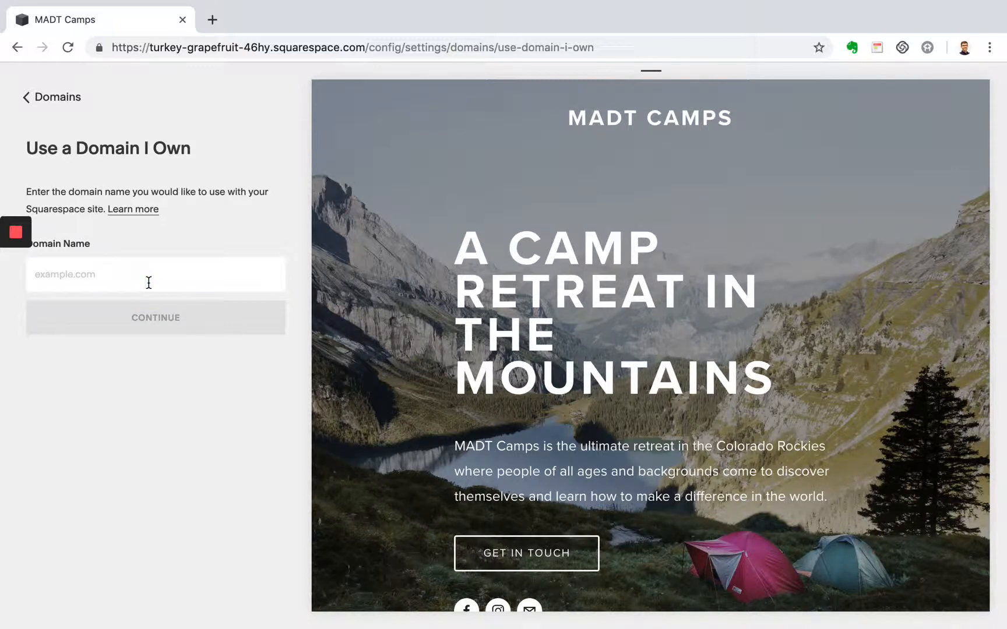
{"action": "type", "text": "www"}
{"action": "type", "text": ".madtscamps.org"}
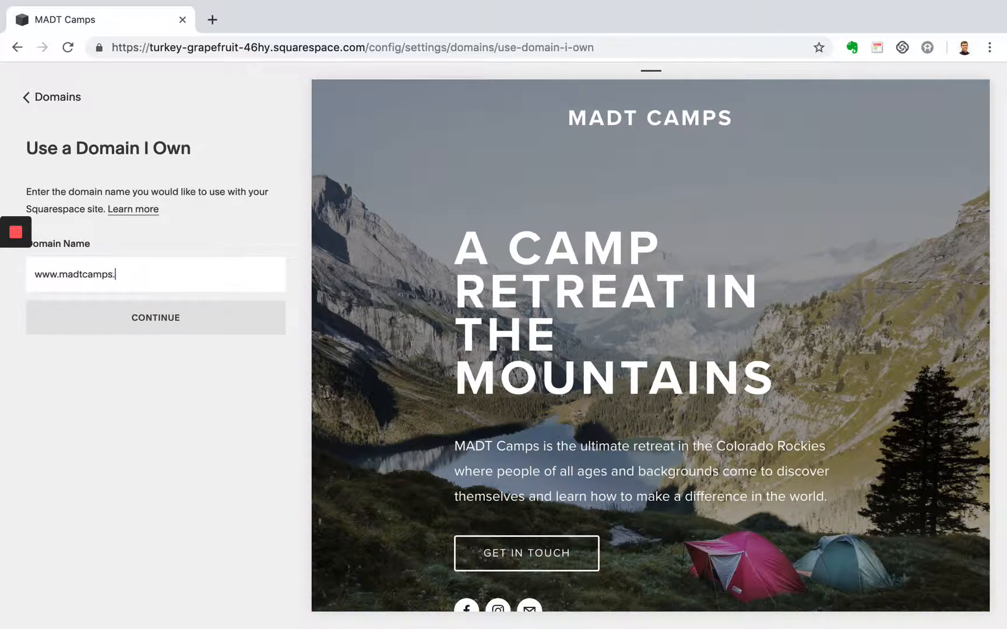
{"action": "key", "text": "Return"}
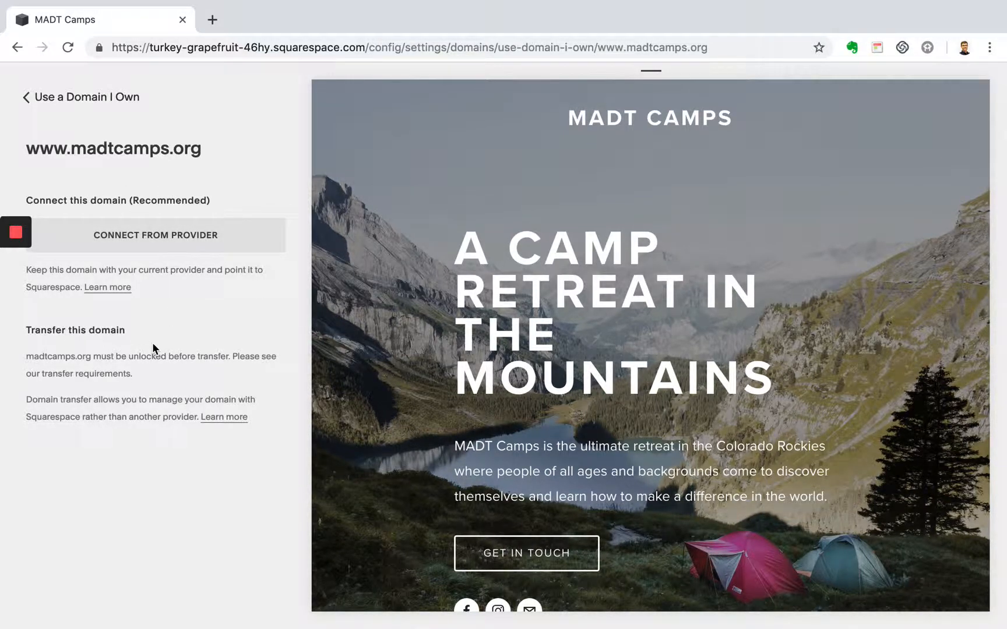
{"action": "left_click", "coordinate": [180, 243]}
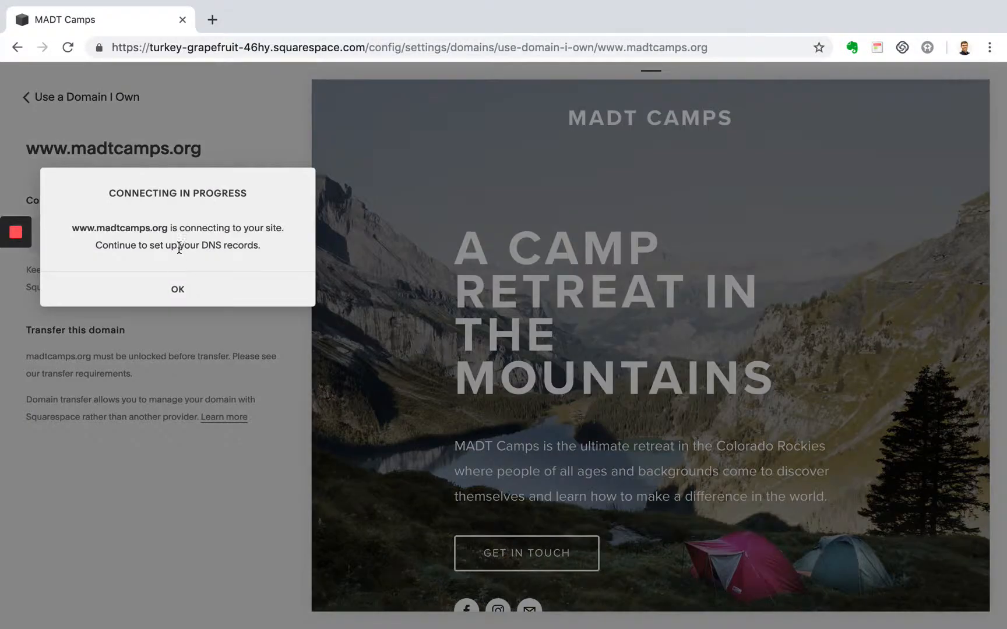
{"action": "left_click", "coordinate": [179, 285]}
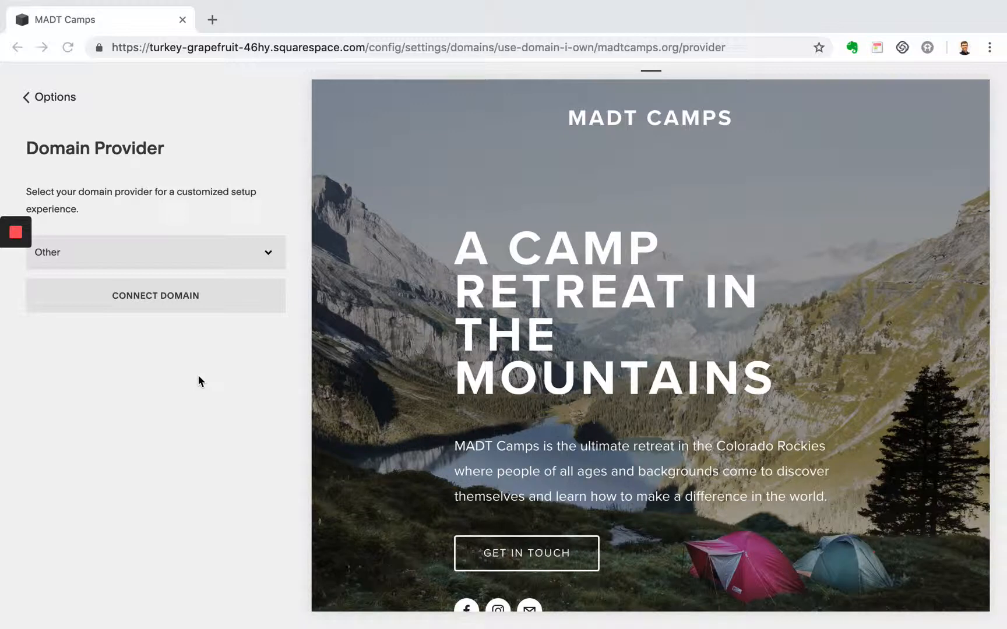
- Choose Bluehost as the domain provider, connect madtcamps.org and continue to its DNS settings
{"action": "left_click", "coordinate": [200, 260]}
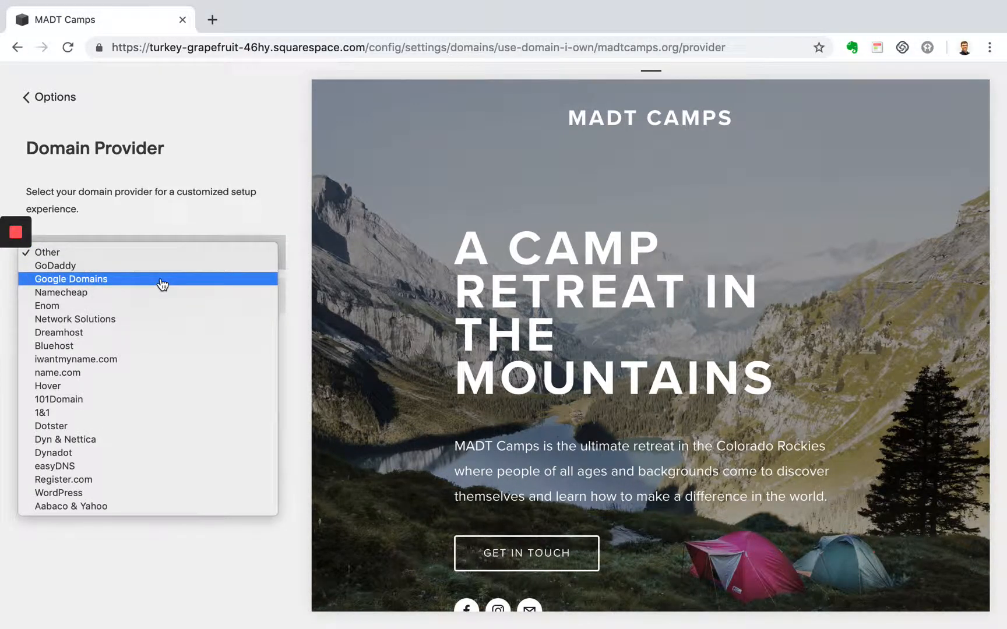
{"action": "left_click", "coordinate": [125, 346]}
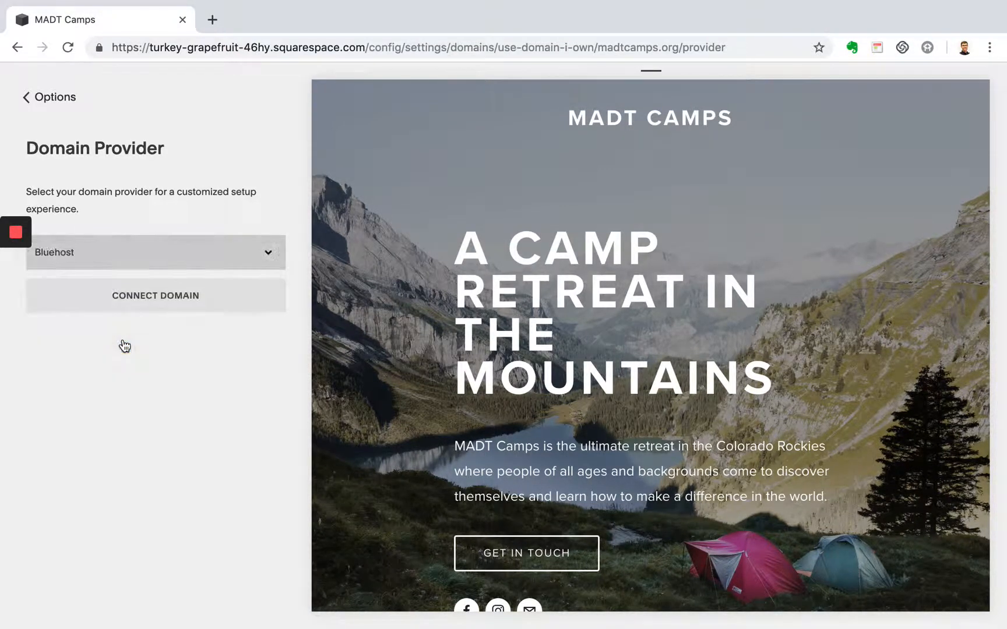
{"action": "left_click", "coordinate": [174, 299]}
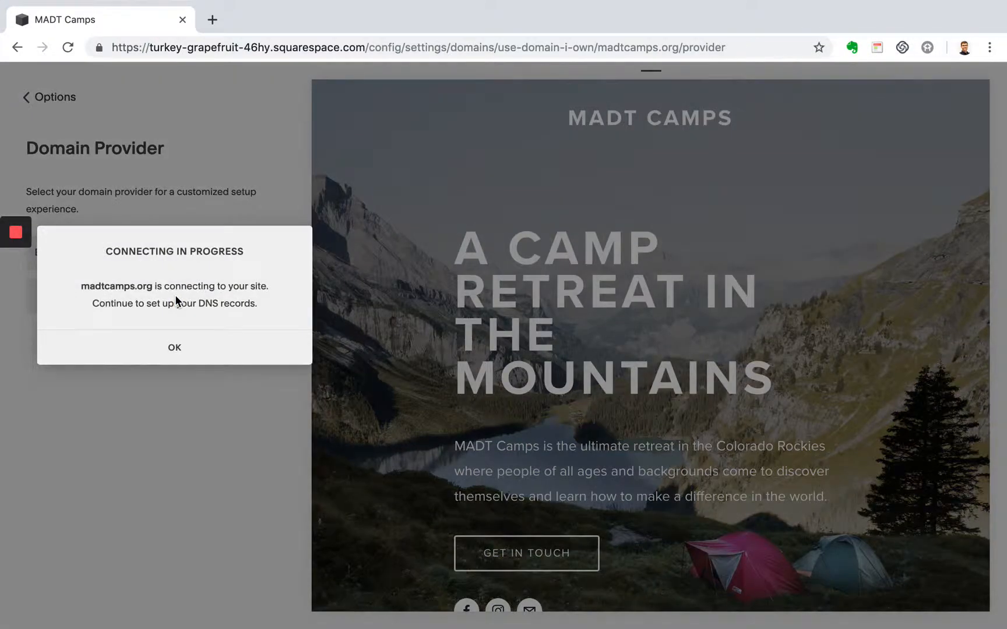
{"action": "left_click", "coordinate": [174, 347]}
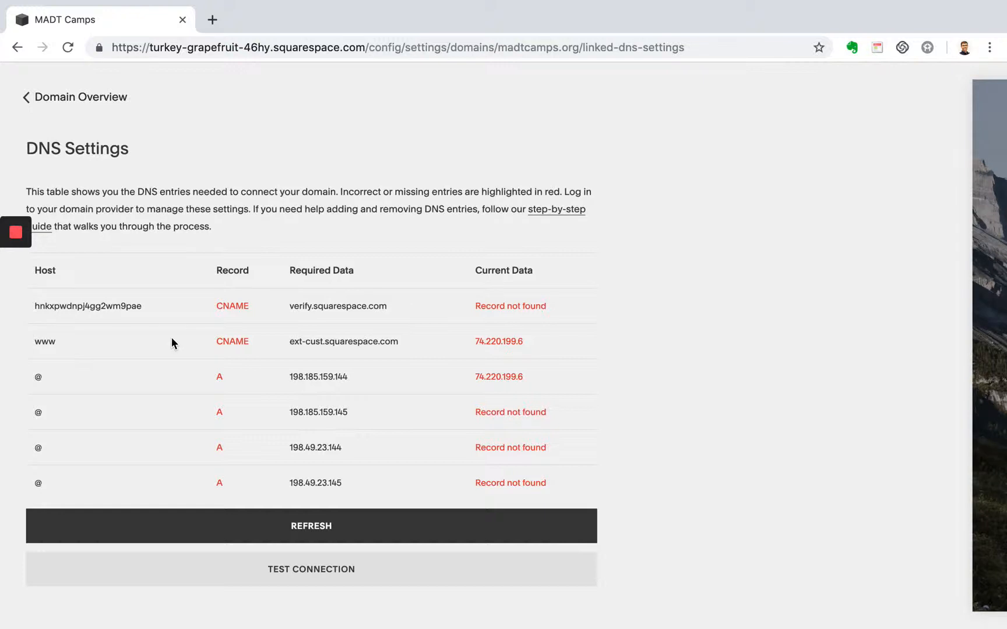
- Open the step-by-step guide on connecting a domain, skim its introduction and preparation notes, and return to the DNS settings
{"action": "left_click", "coordinate": [572, 215]}
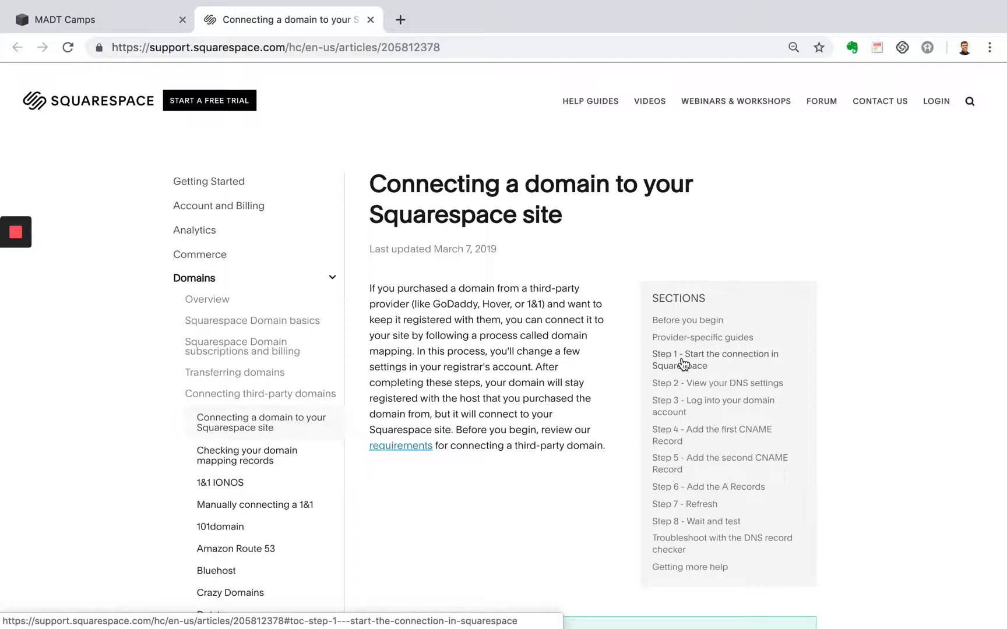
{"action": "scroll", "coordinate": [683, 365], "scroll_direction": "down", "scroll_amount": 3}
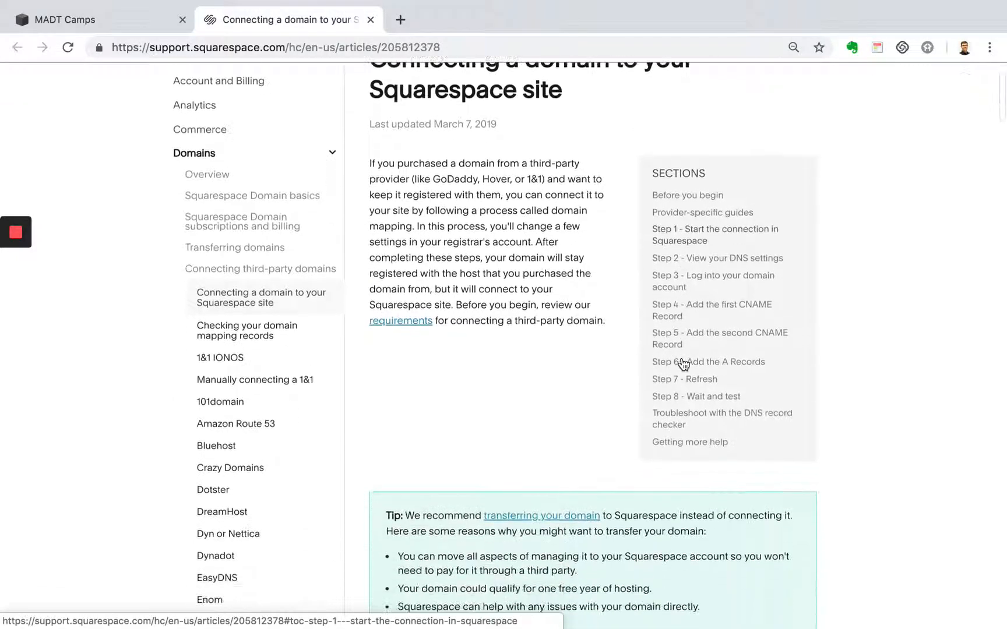
{"action": "scroll", "coordinate": [668, 336], "scroll_direction": "down", "scroll_amount": 6}
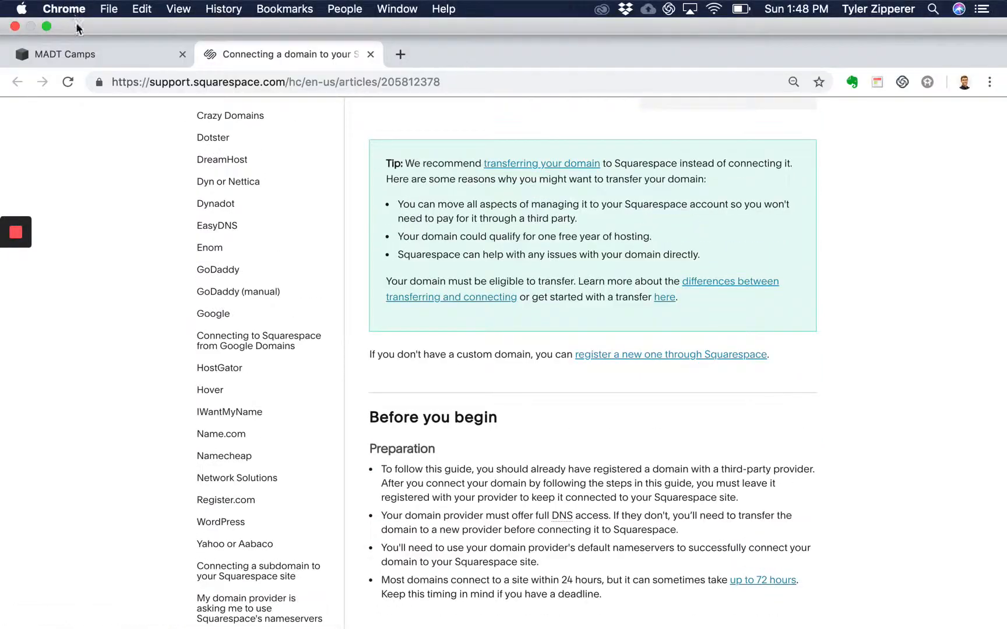
{"action": "left_click", "coordinate": [82, 50]}
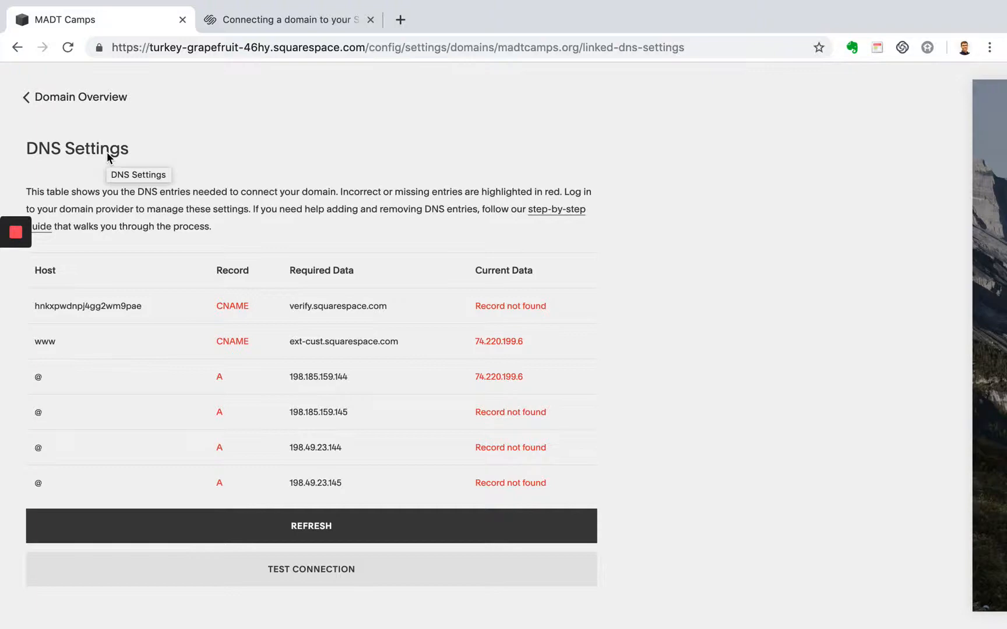
- Check the DNS settings of the already connected madtcamps.com domain, then return to the Domains overview
{"action": "left_click", "coordinate": [72, 99]}
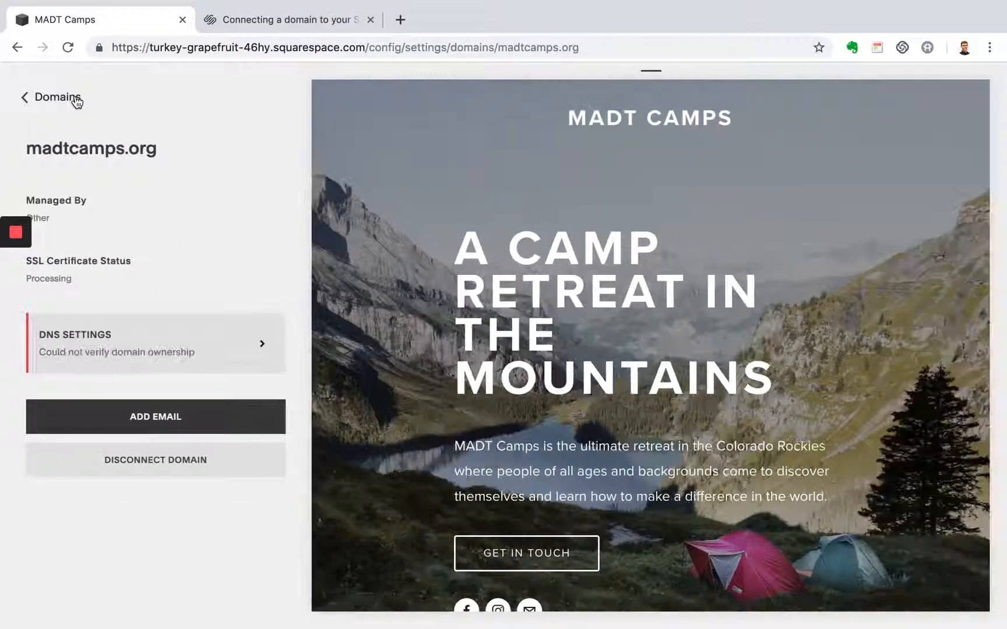
{"action": "left_click", "coordinate": [67, 100]}
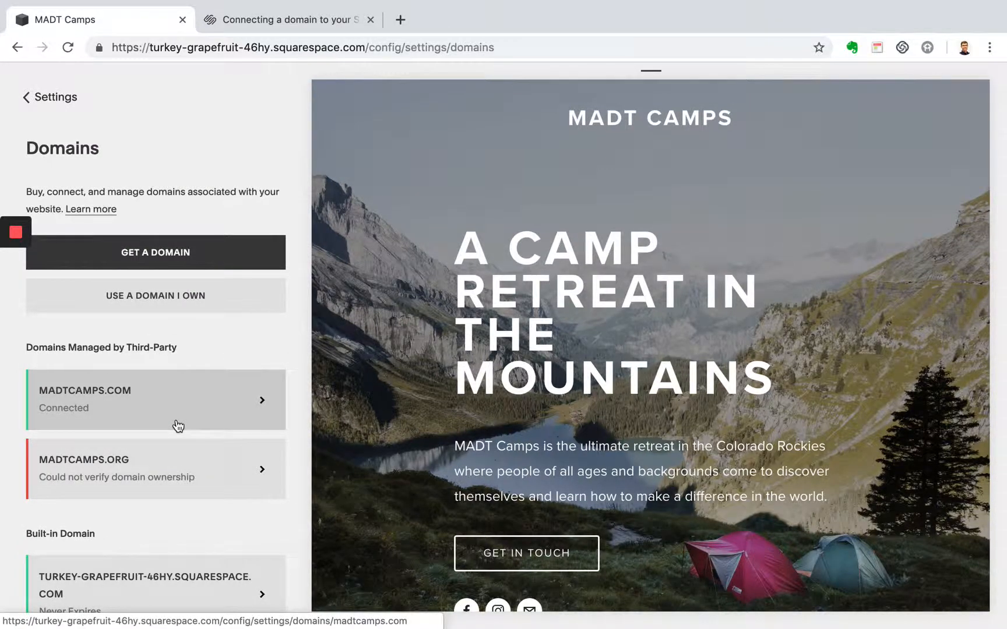
{"action": "left_click", "coordinate": [177, 422]}
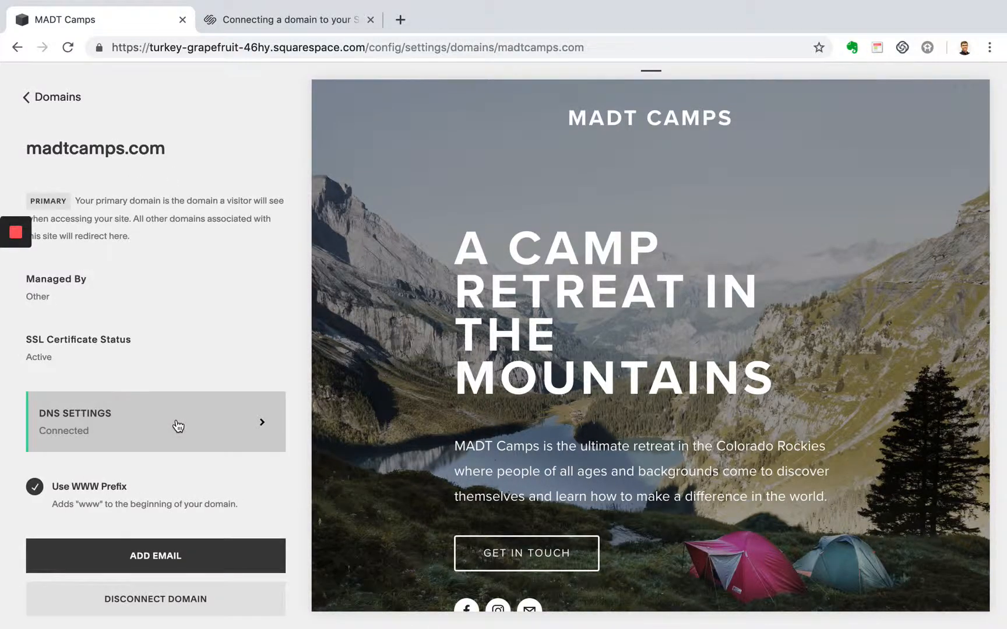
{"action": "left_click", "coordinate": [178, 427]}
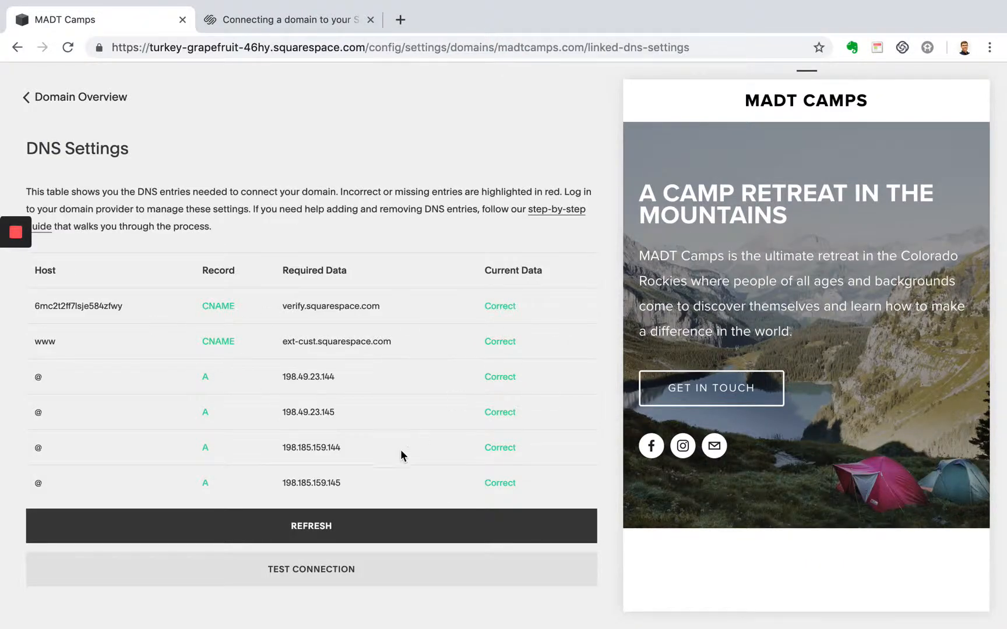
{"action": "left_click", "coordinate": [27, 97]}
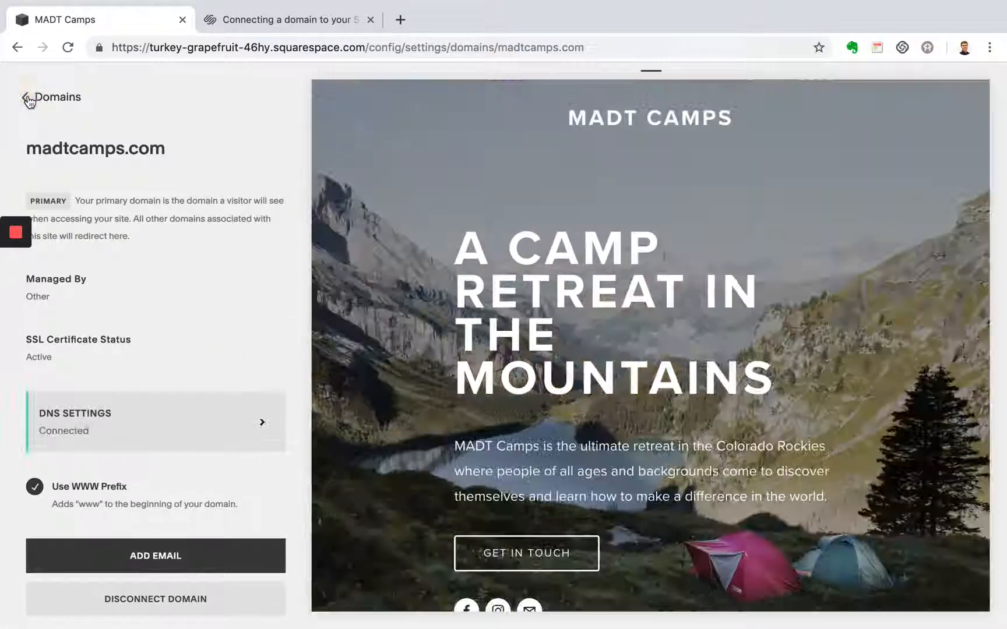
{"action": "left_click", "coordinate": [28, 98]}
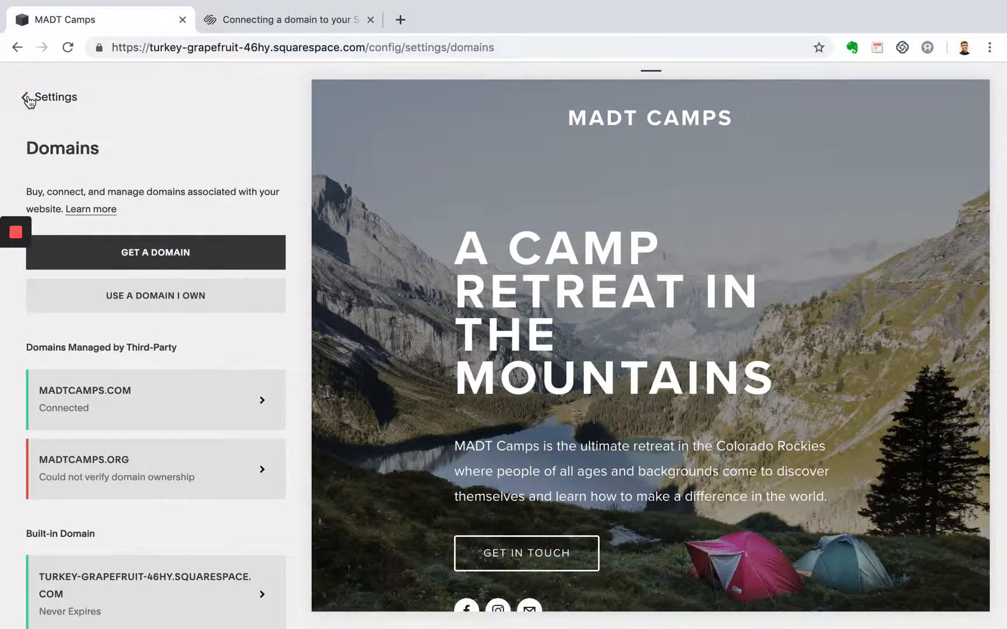
- Open Email & G Suite in the site settings and select the annual plan at $50 per year
{"action": "left_click", "coordinate": [43, 102]}
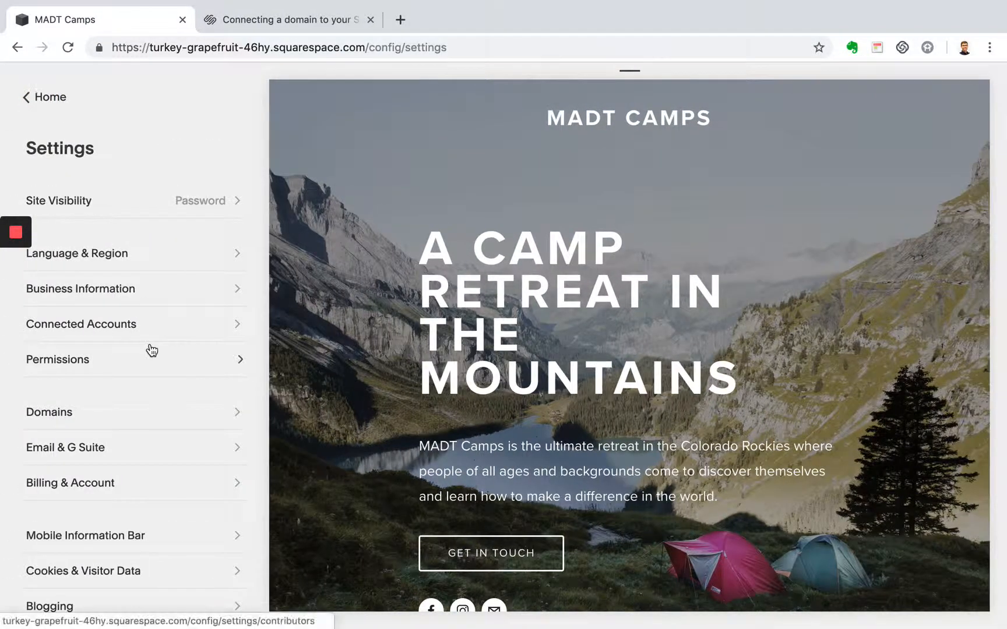
{"action": "scroll", "coordinate": [151, 353], "scroll_direction": "down", "scroll_amount": 2}
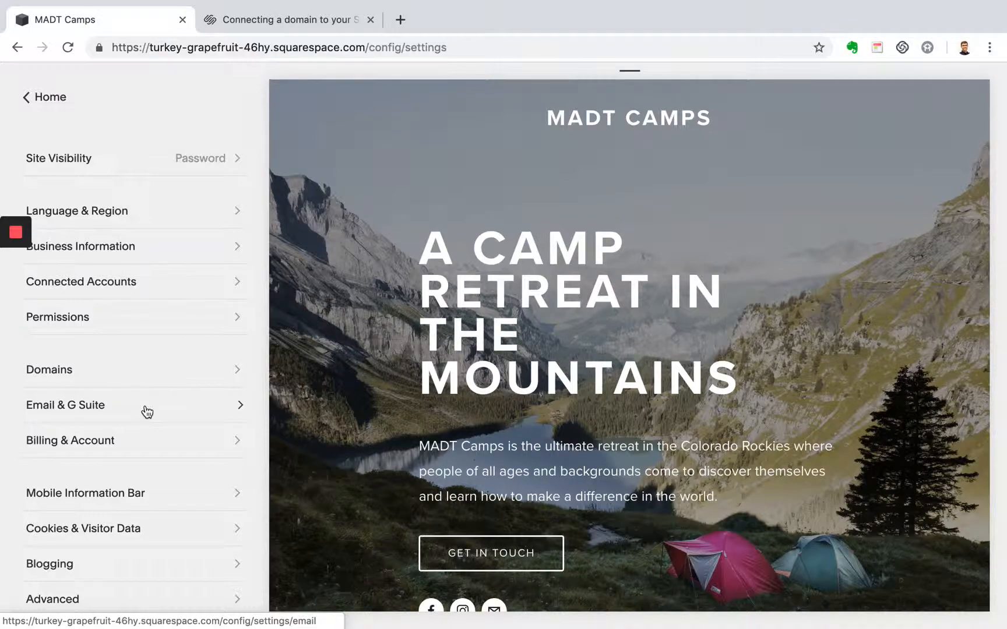
{"action": "left_click", "coordinate": [145, 408]}
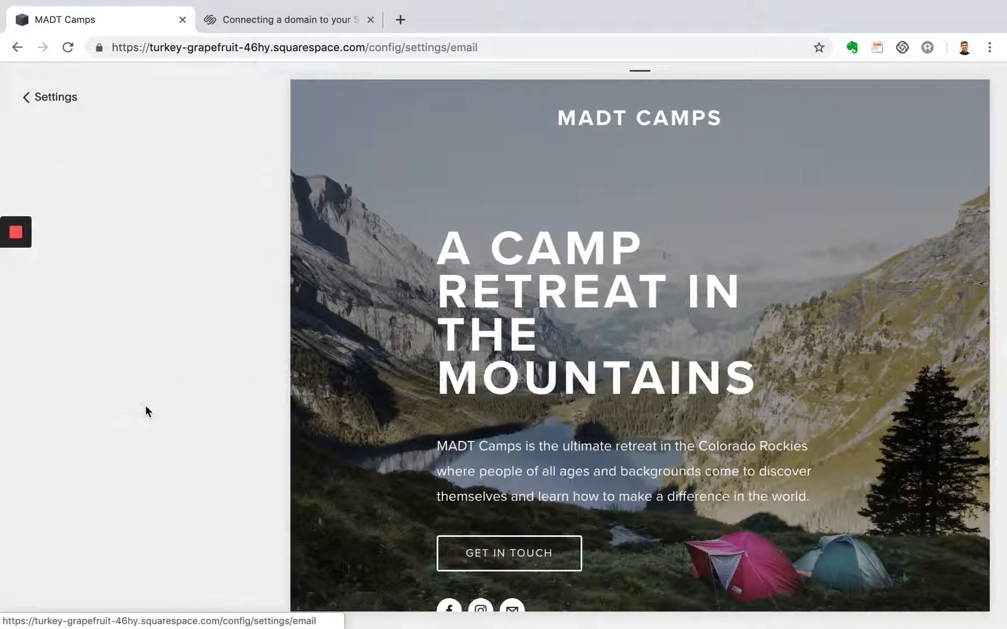
{"action": "scroll", "coordinate": [262, 454], "scroll_direction": "down", "scroll_amount": 4}
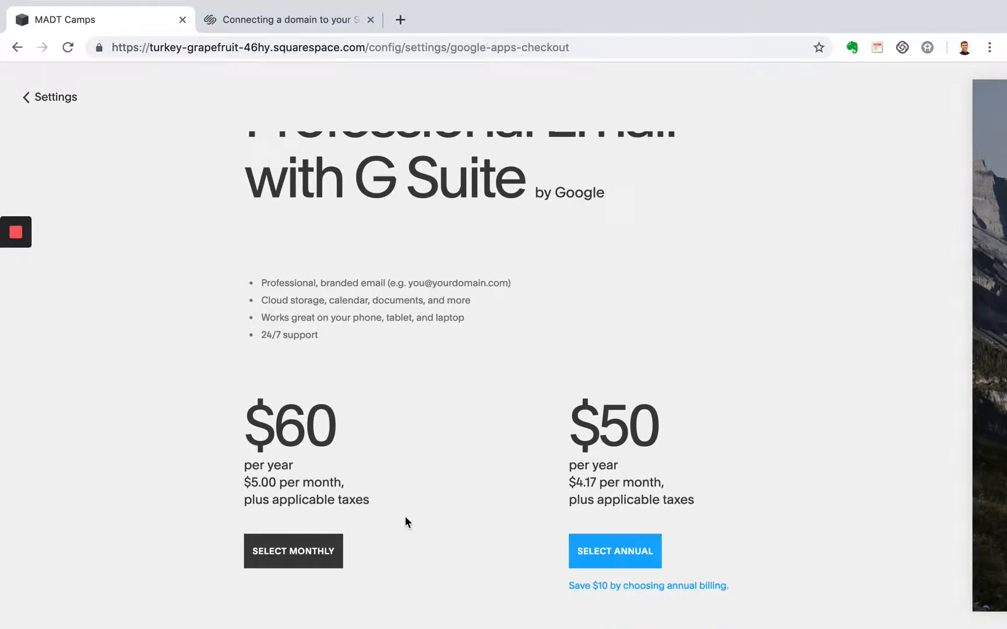
{"action": "scroll", "coordinate": [508, 490], "scroll_direction": "up", "scroll_amount": 1}
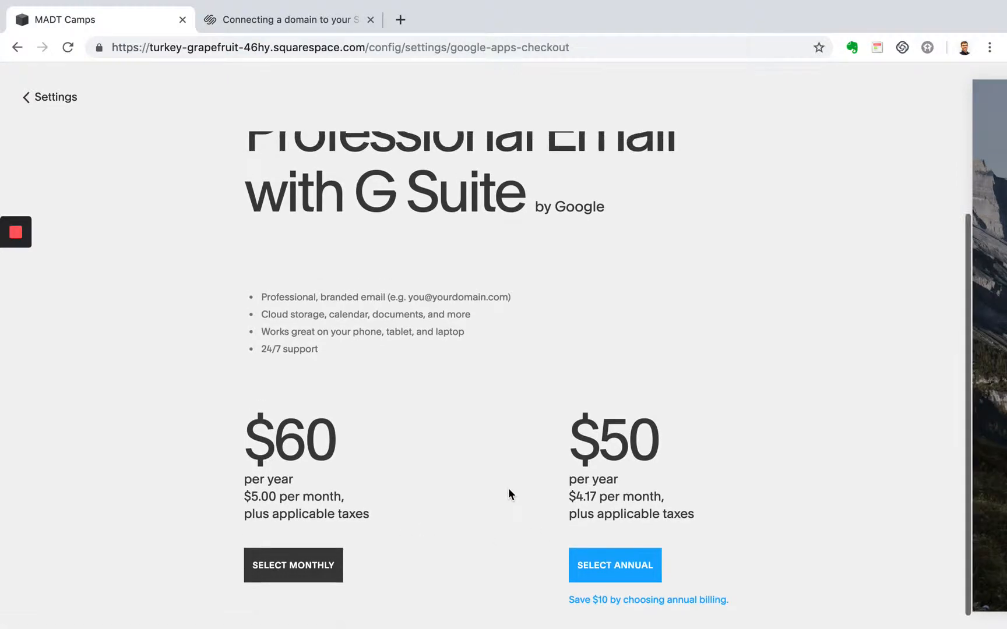
{"action": "left_click", "coordinate": [624, 576]}
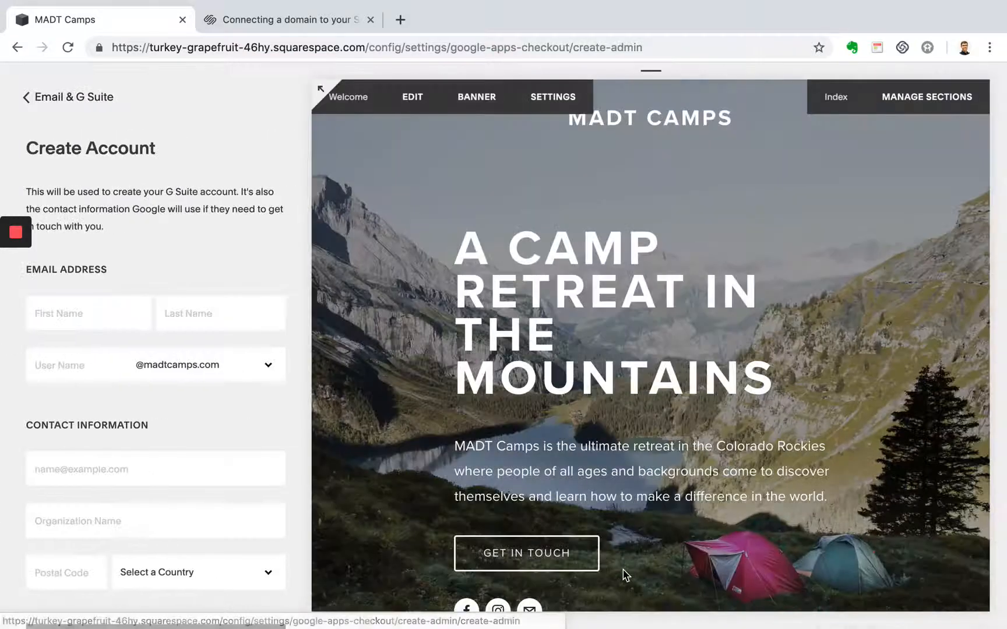
{"action": "left_click", "coordinate": [99, 320]}
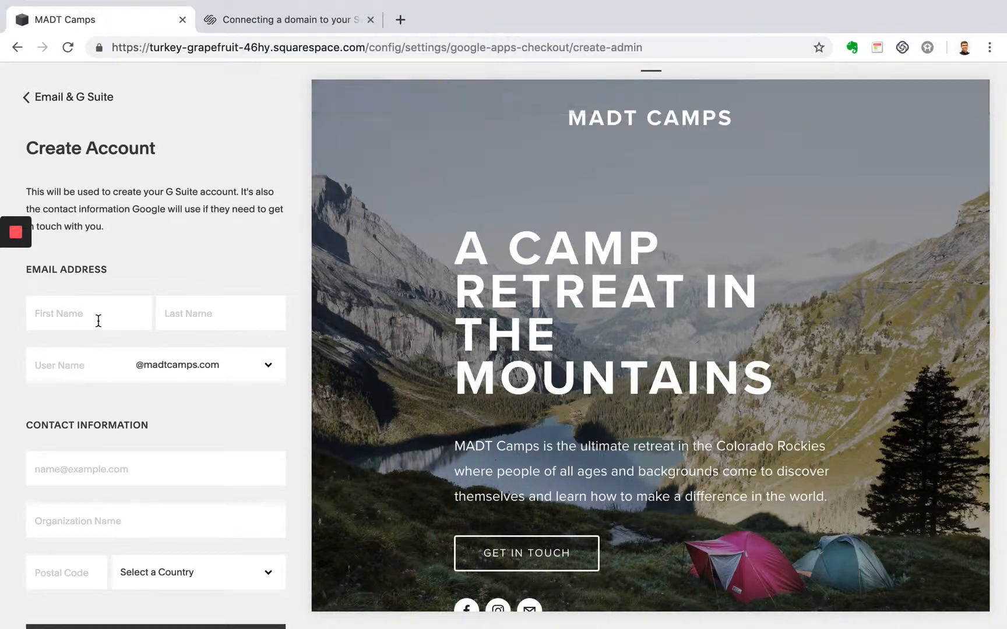
{"action": "left_click", "coordinate": [213, 369]}
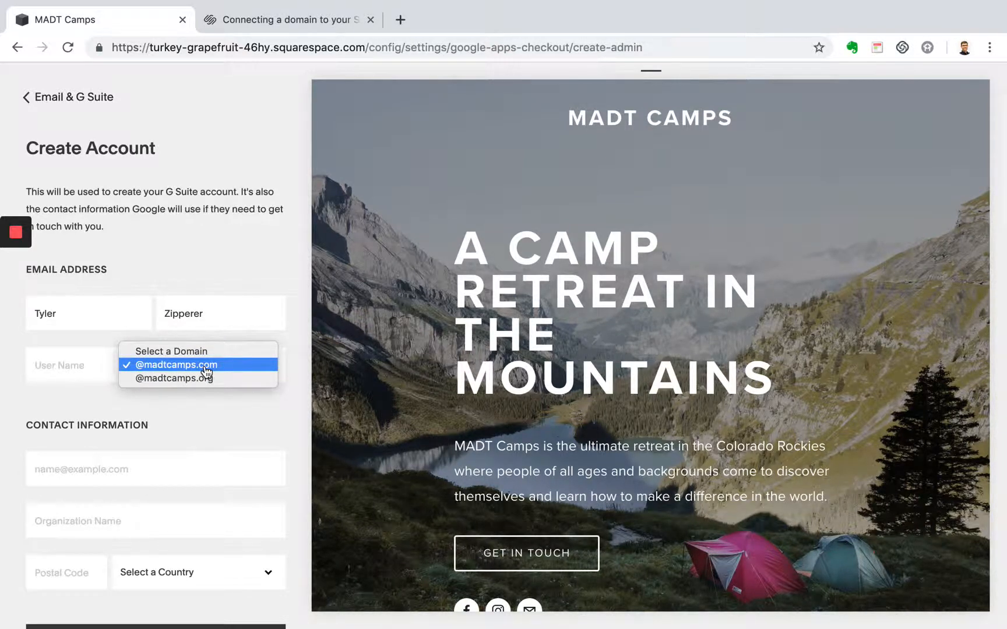
{"action": "left_click", "coordinate": [207, 372]}
{"action": "left_click", "coordinate": [85, 370]}
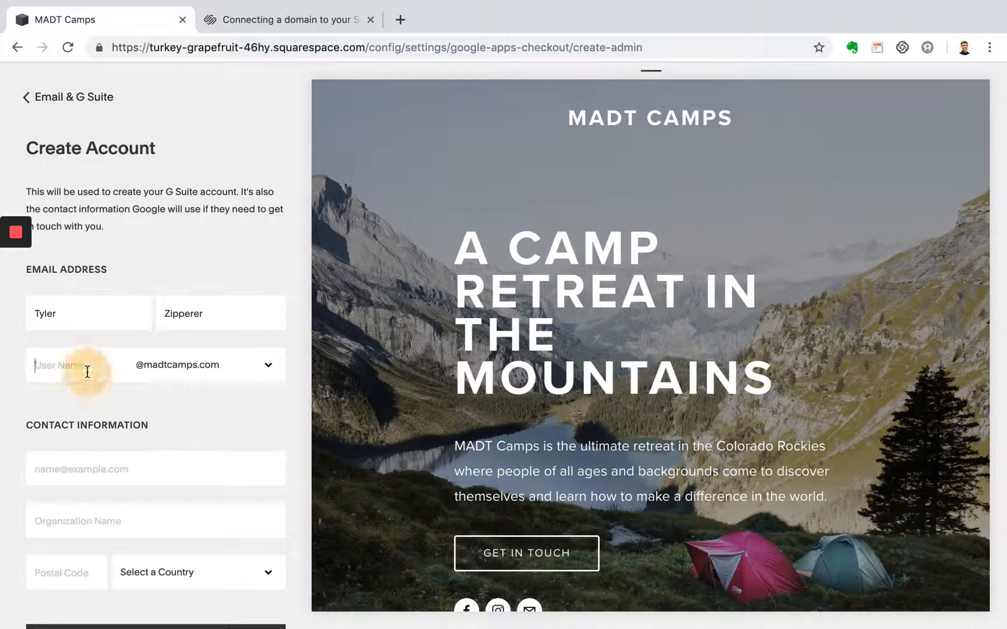
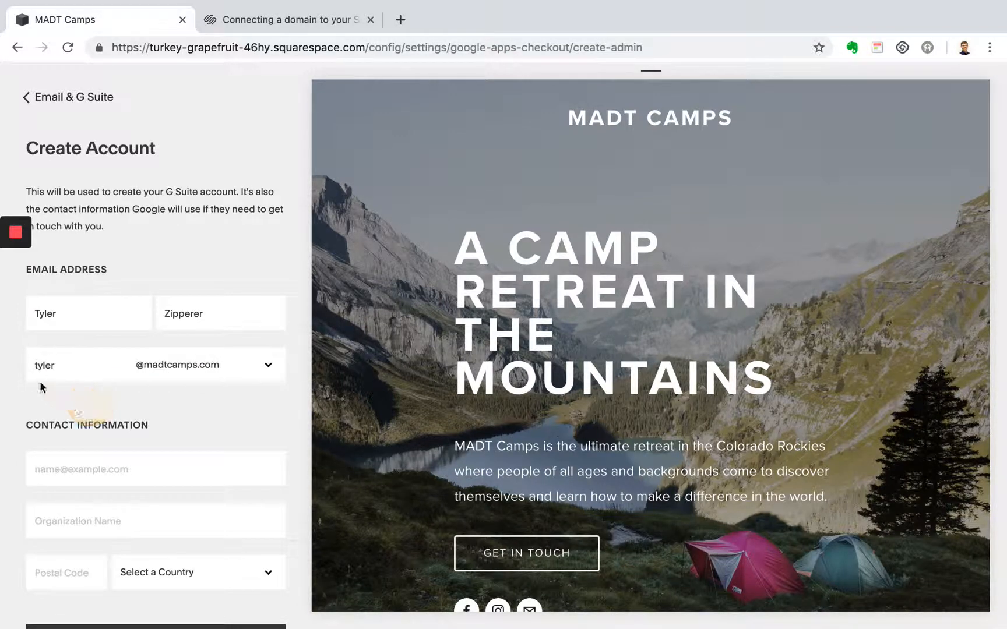
- Fill in the contact e-mail address and enter Test as the organization name
{"action": "scroll", "coordinate": [215, 364], "scroll_direction": "down", "scroll_amount": 1}
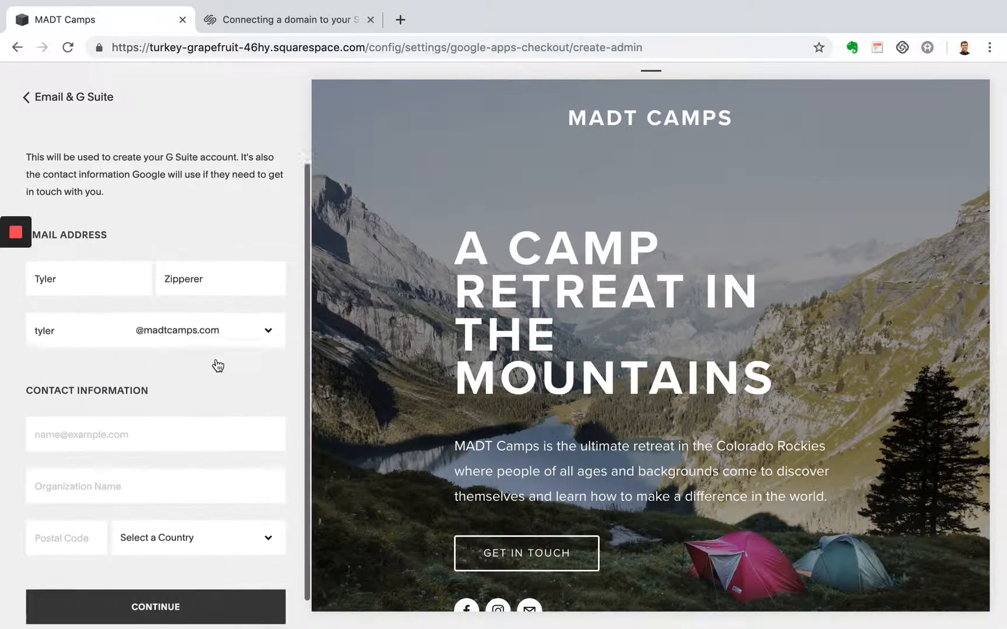
{"action": "left_click", "coordinate": [147, 428]}
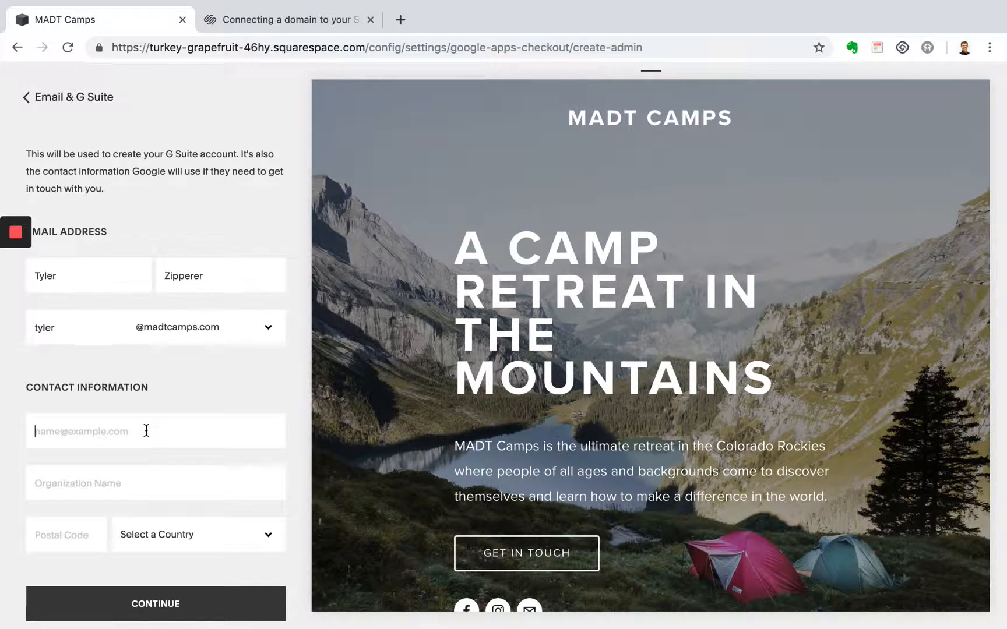
{"action": "type", "text": "test#"}
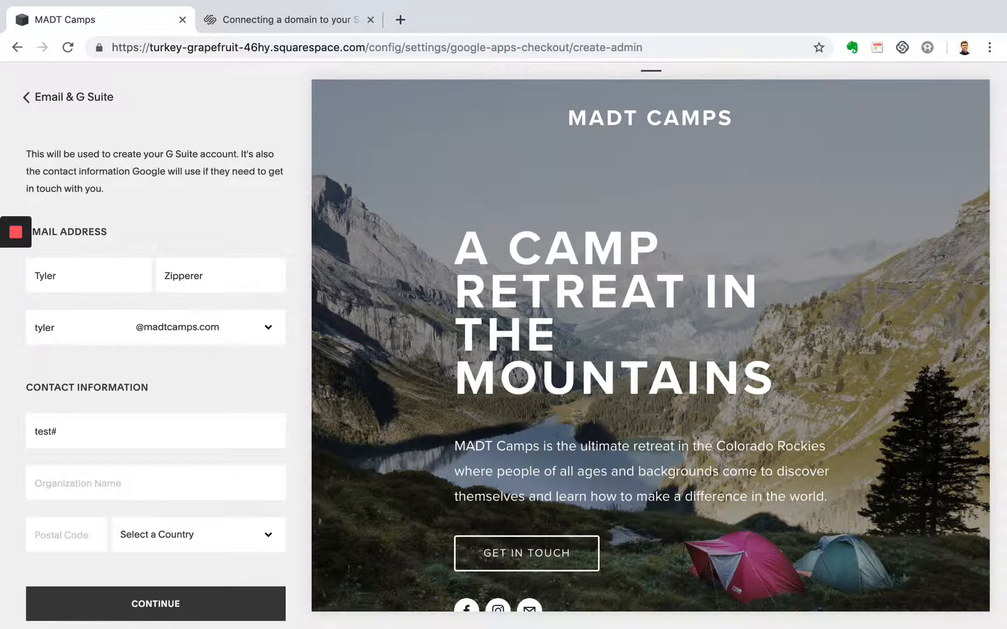
{"action": "key", "text": "BackSpace"}
{"action": "type", "text": "#"}
{"action": "key", "text": "BackSpace"}
{"action": "type", "text": "@test.com"}
{"action": "left_click", "coordinate": [140, 493]}
{"action": "type", "text": "Test"}
- Enter a valid ZIP code with United States as the country, and continue to the purchase confirmation
{"action": "left_click", "coordinate": [81, 535]}
{"action": "type", "text": "5"}
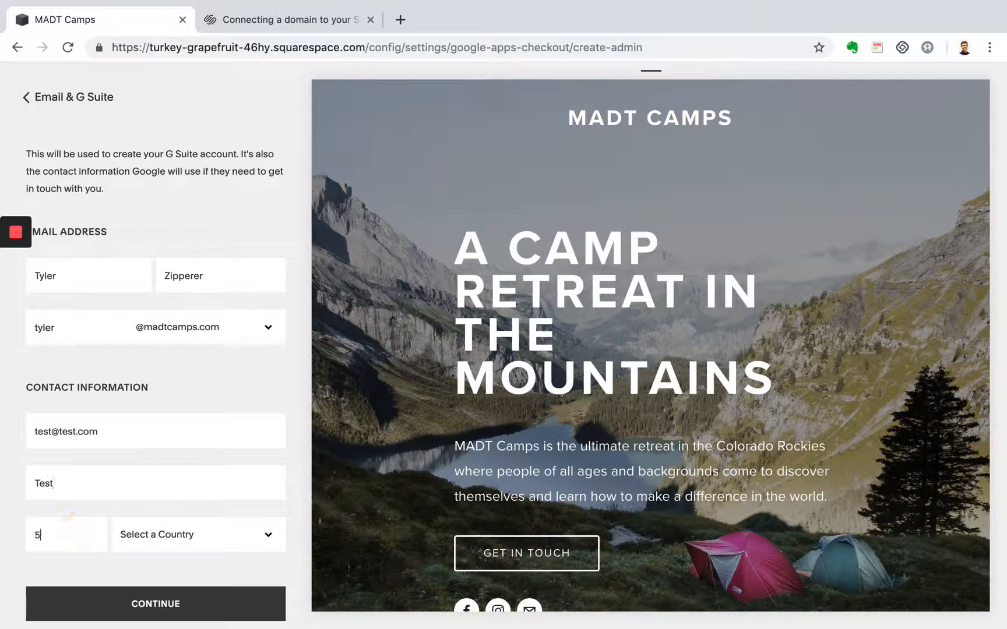
{"action": "type", "text": "67899"}
{"action": "left_click", "coordinate": [157, 539]}
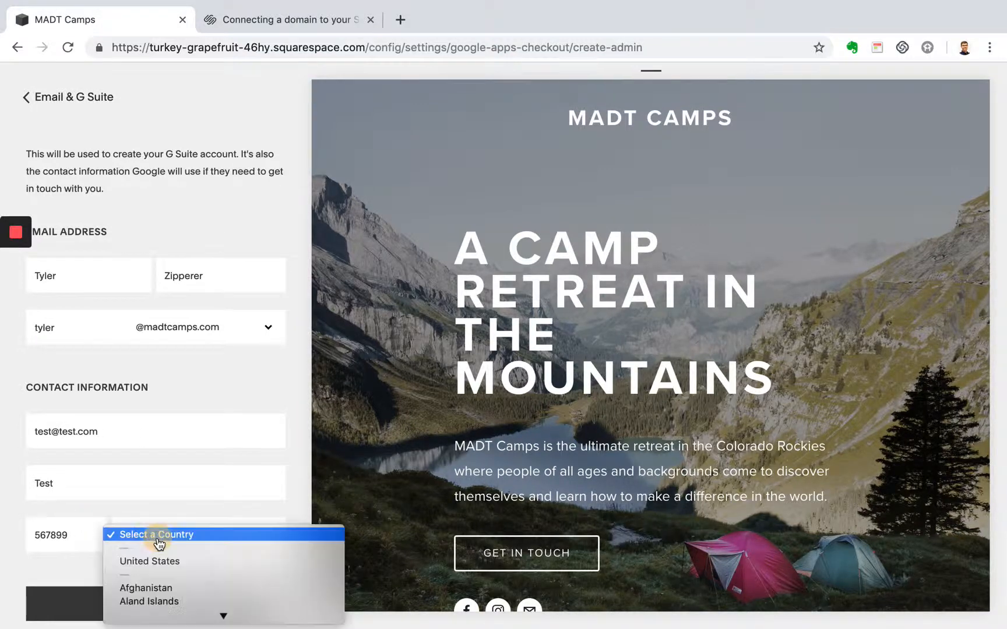
{"action": "left_click", "coordinate": [149, 561]}
{"action": "left_click", "coordinate": [156, 603]}
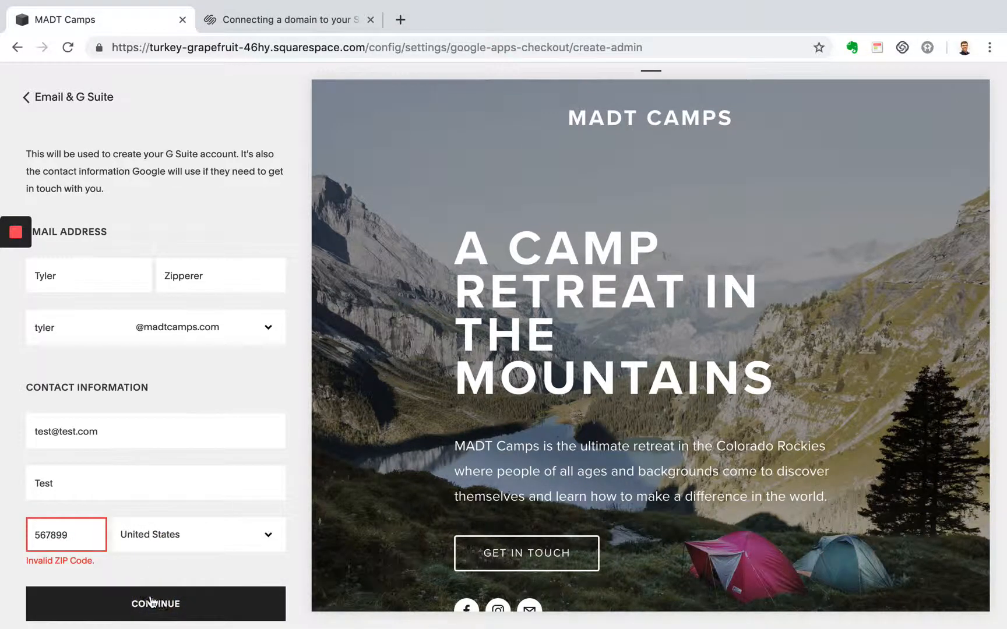
{"action": "left_click_drag", "start_coordinate": [80, 534], "coordinate": [18, 537]}
{"action": "type", "text": "5541"}
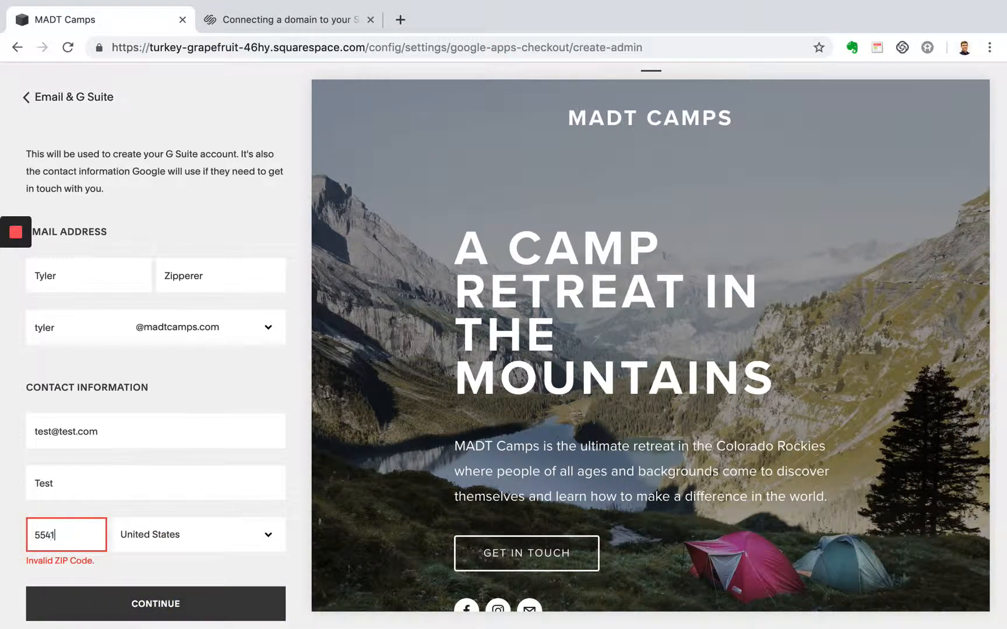
{"action": "type", "text": "6"}
{"action": "left_click", "coordinate": [161, 606]}
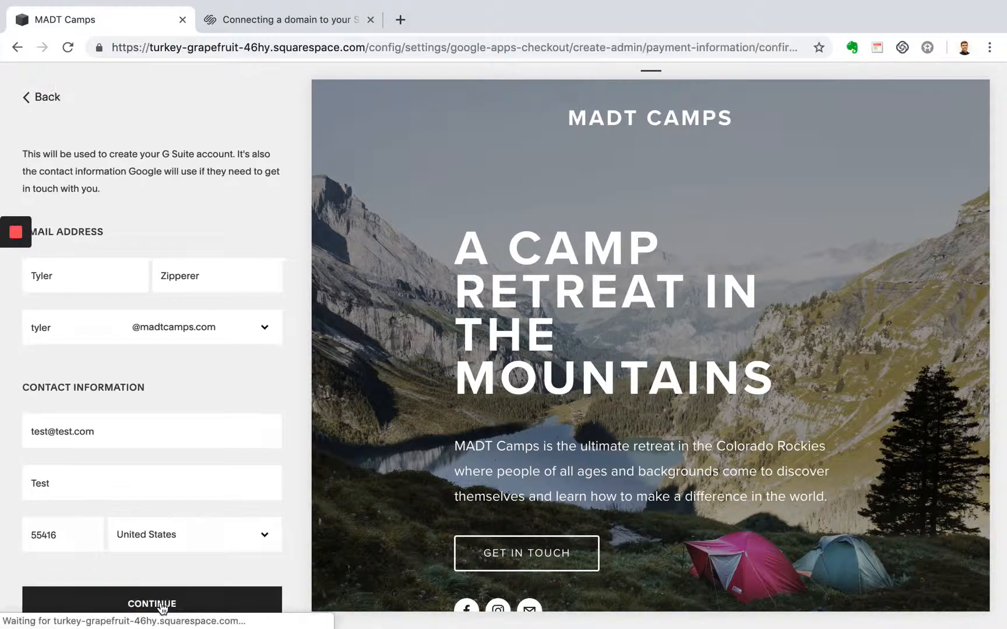
- Review the G Suite purchase summary and return to the site settings without purchasing
{"action": "scroll", "coordinate": [160, 507], "scroll_direction": "down", "scroll_amount": 2}
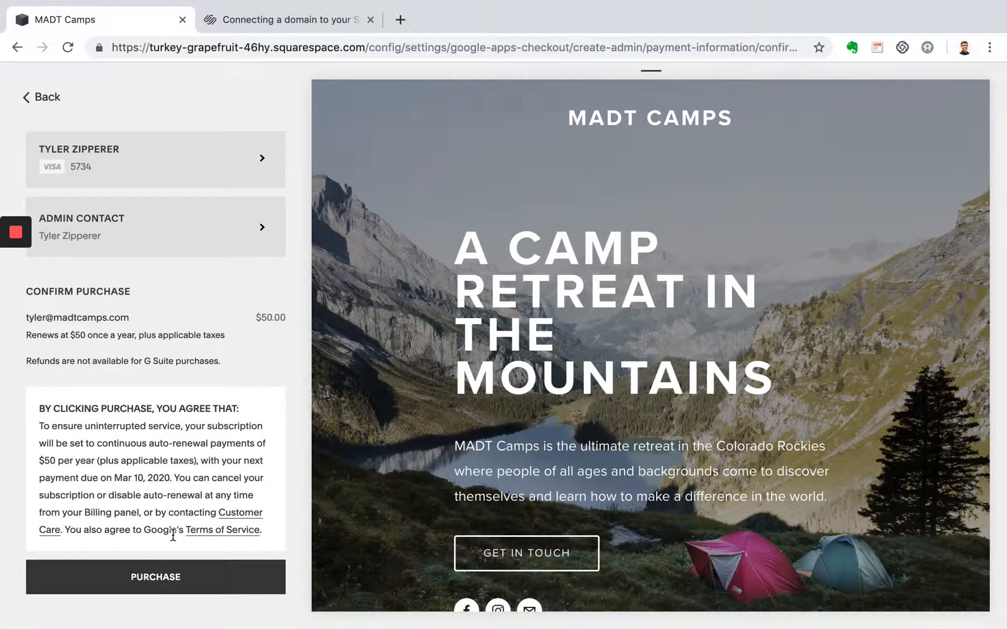
{"action": "left_click", "coordinate": [35, 97]}
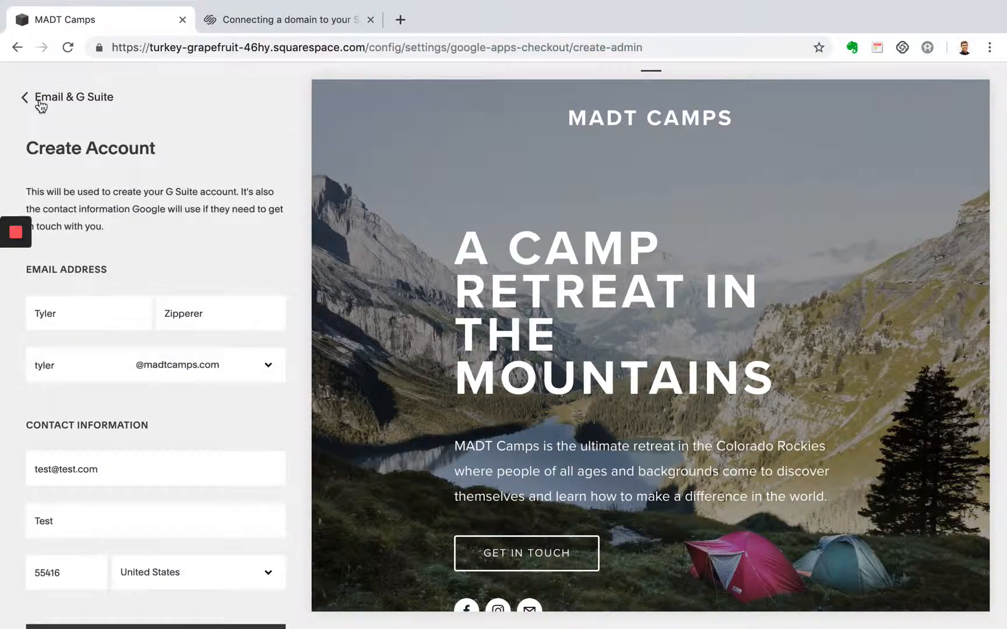
{"action": "left_click", "coordinate": [36, 102]}
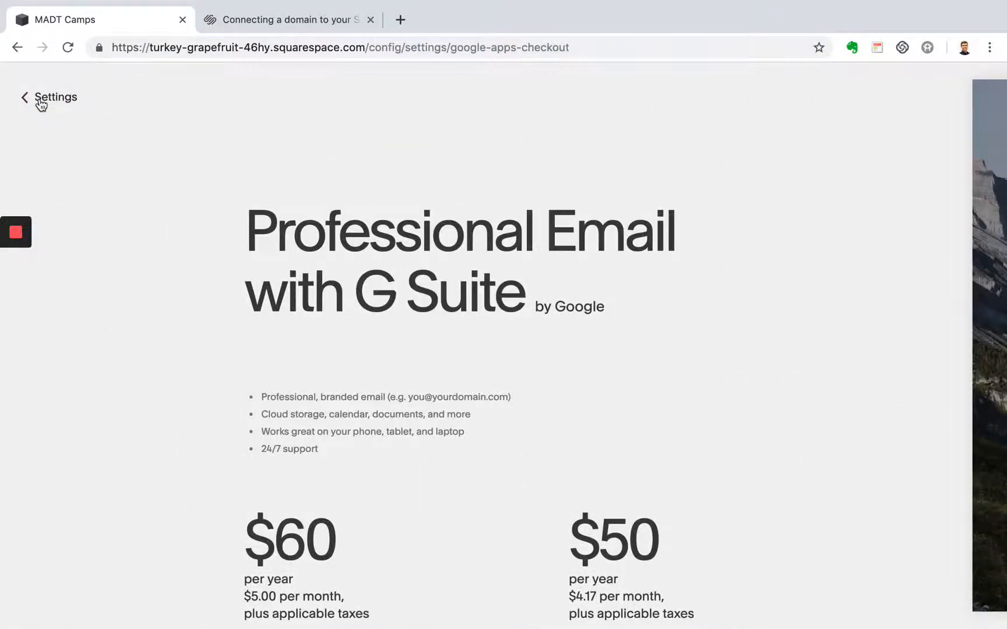
{"action": "left_click", "coordinate": [39, 101]}
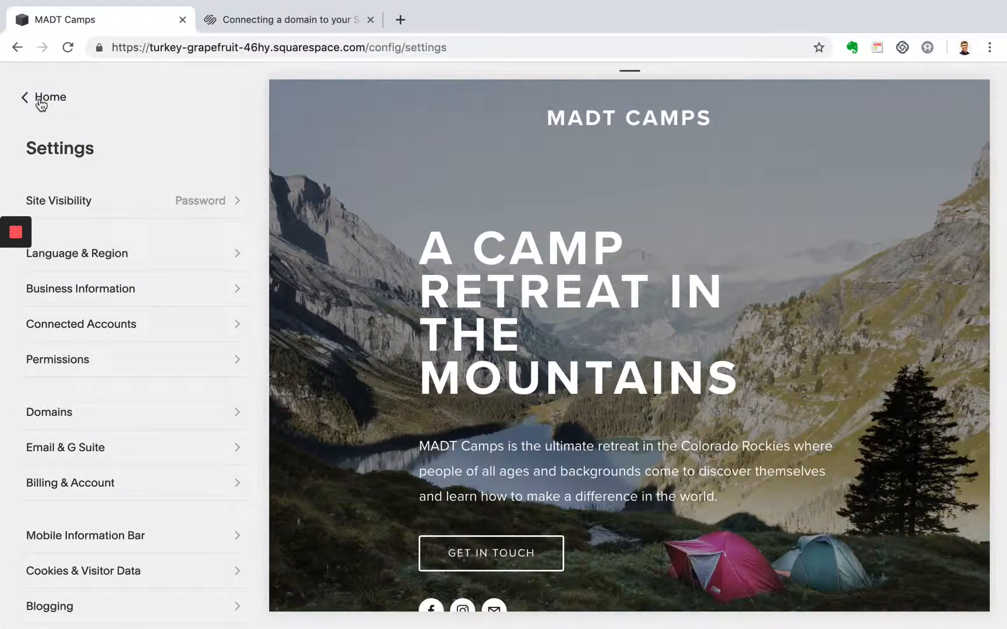